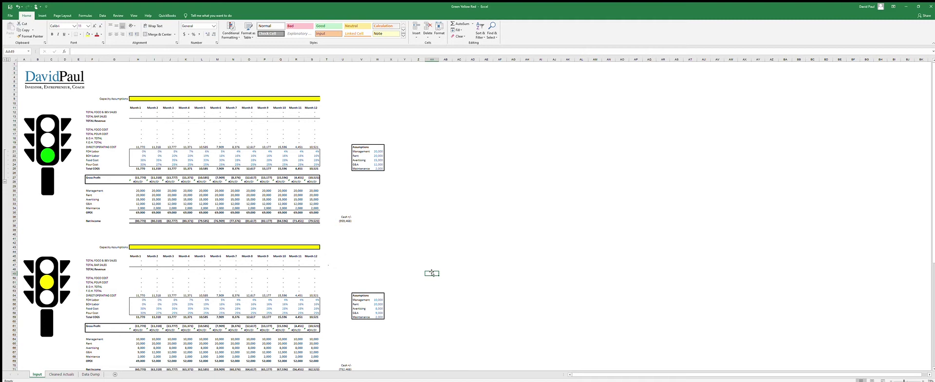
Step: Look over the stacked green, yellow and red traffic-light scenarios on the Input sheet
scroll(386, 299, down, 12)
scroll(386, 300, up, 10)
scroll(386, 301, up, 2)
Step: Examine the Data Dump sheet, covering its period date headers and the raw sales, cost and expense figures
click(91, 374)
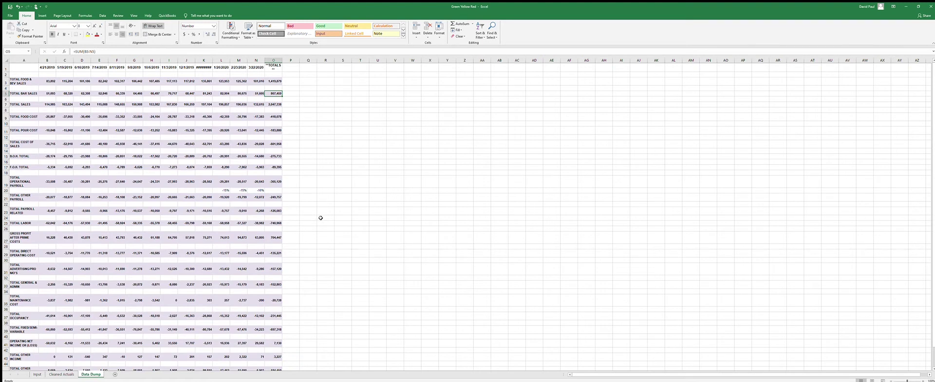
click(447, 172)
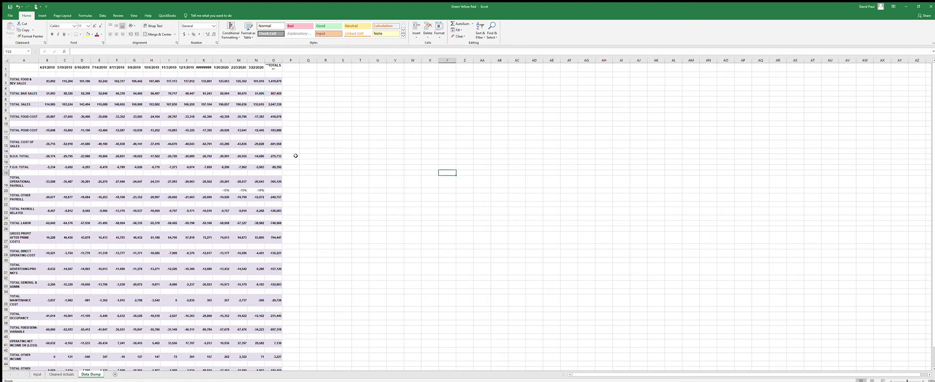
click(16, 64)
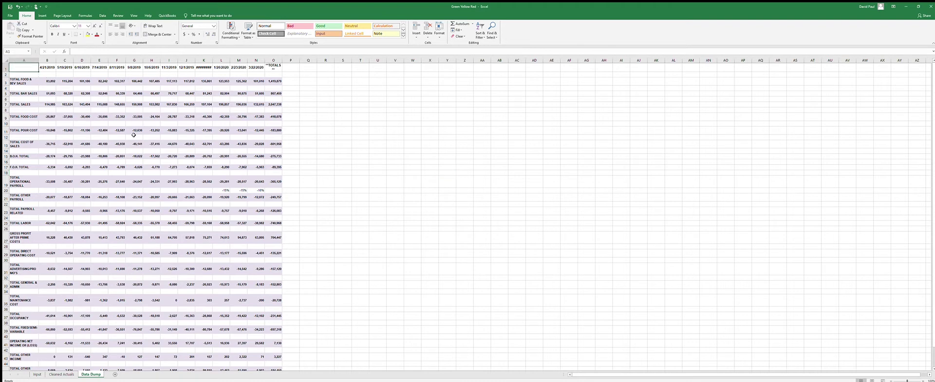
scroll(132, 135, down, 5)
scroll(132, 135, up, 5)
drag(51, 72, 273, 69)
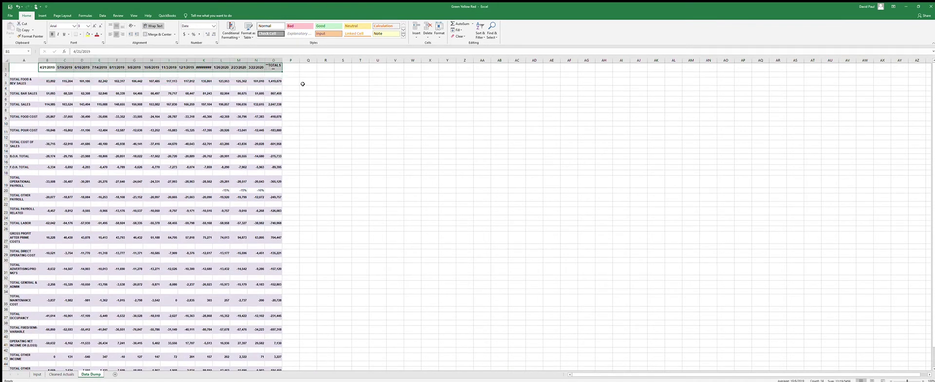
click(324, 129)
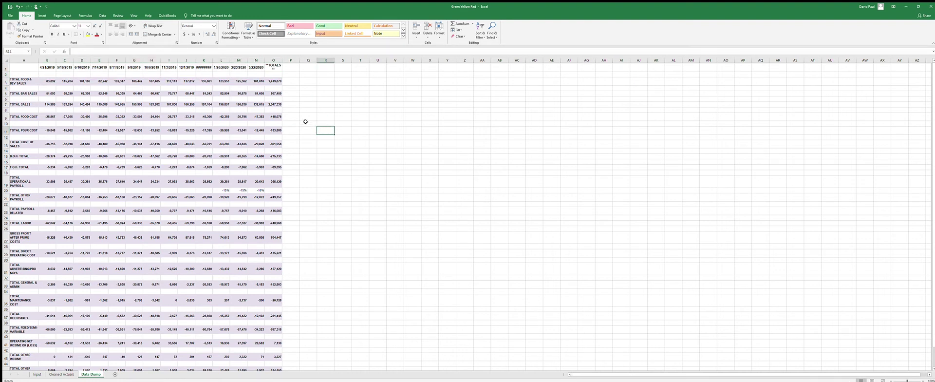
click(28, 69)
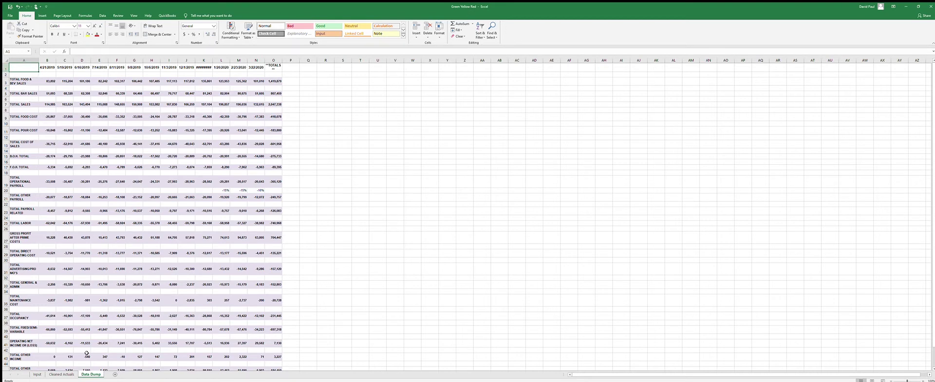
drag(48, 84, 312, 315)
click(320, 302)
scroll(191, 215, down, 6)
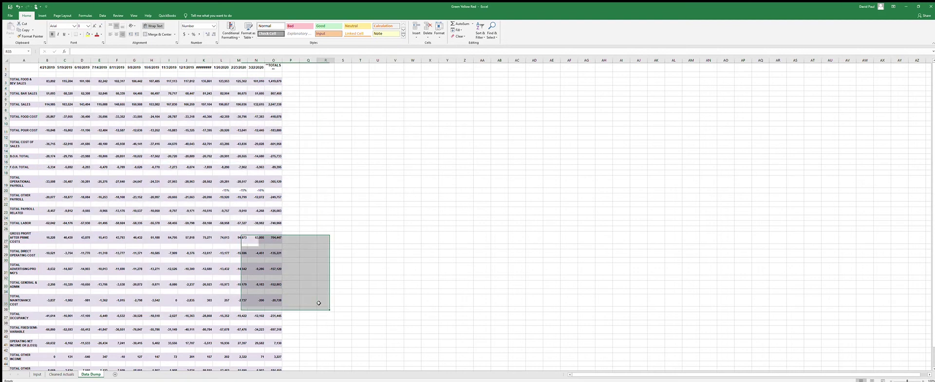
scroll(192, 215, up, 6)
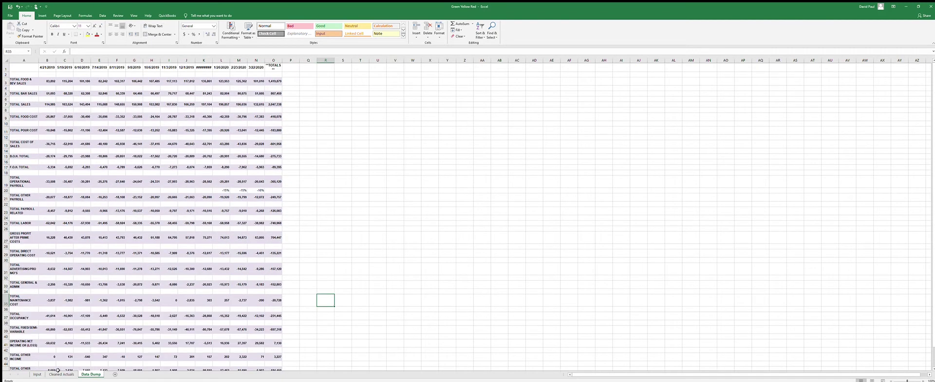
Step: Review the revenue and cost-of-sale line items on the Cleaned Actuals sheet
click(59, 373)
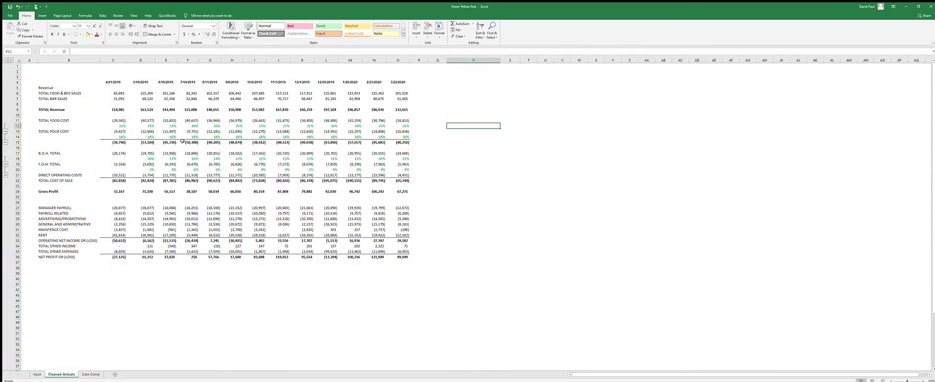
click(70, 92)
click(166, 246)
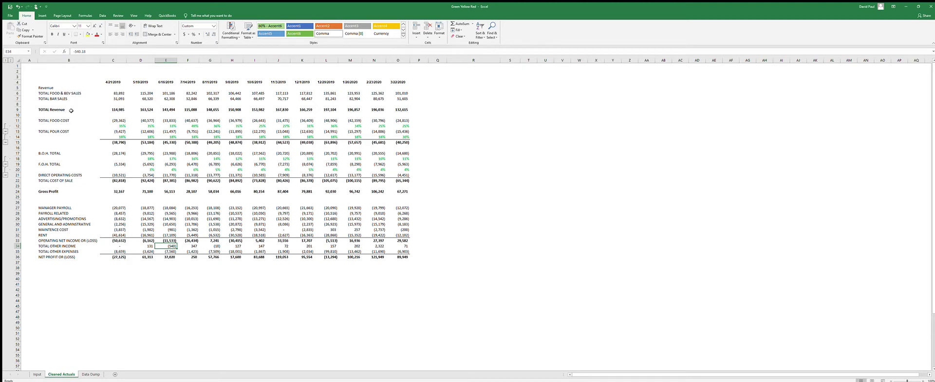
drag(54, 93, 61, 180)
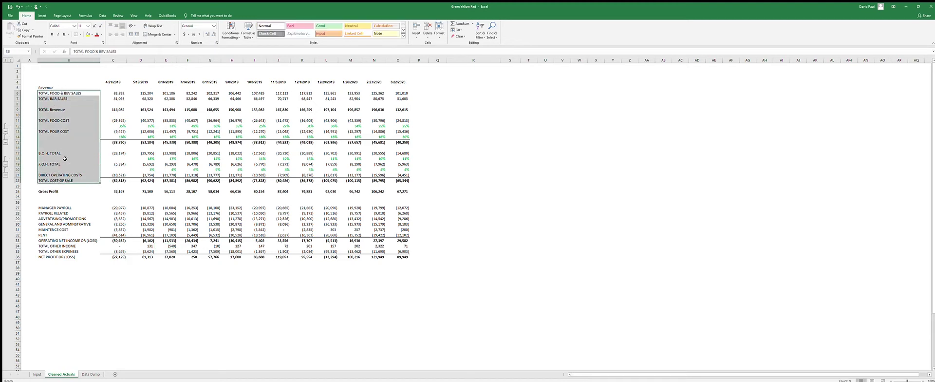
click(58, 99)
click(55, 105)
click(56, 126)
click(64, 93)
click(63, 101)
click(66, 93)
drag(68, 118, 87, 126)
Step: Inspect the 4/21/2019 food, pour, B.O.H., F.O.H. and direct operating costs, plus the food and pour cost rows across periods
key(Right)
key(Down)
key(Down)
key(Up)
key(Up)
key(Down)
key(Down)
key(Up)
key(Up)
key(Down)
key(Down)
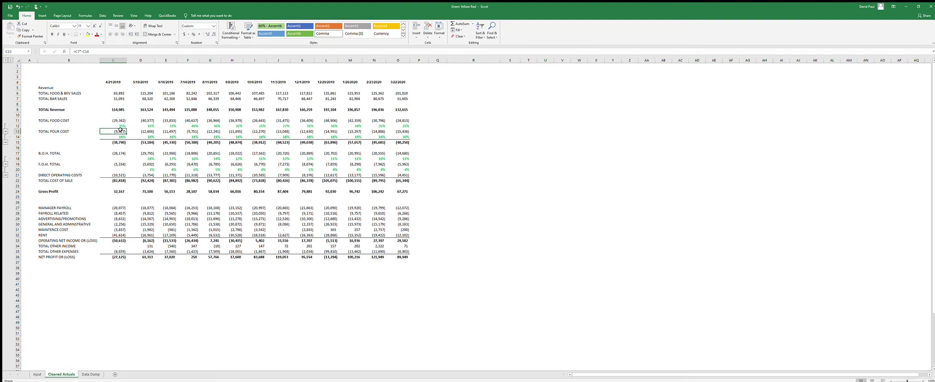
click(117, 153)
click(116, 164)
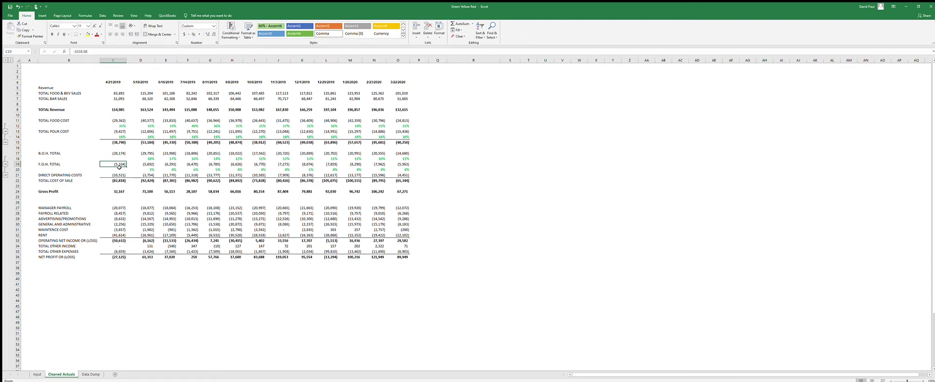
click(117, 174)
drag(46, 120, 283, 137)
click(327, 132)
Step: Review the food & bev and bar sales across all periods, along with the expense rows below gross profit
drag(112, 93, 407, 98)
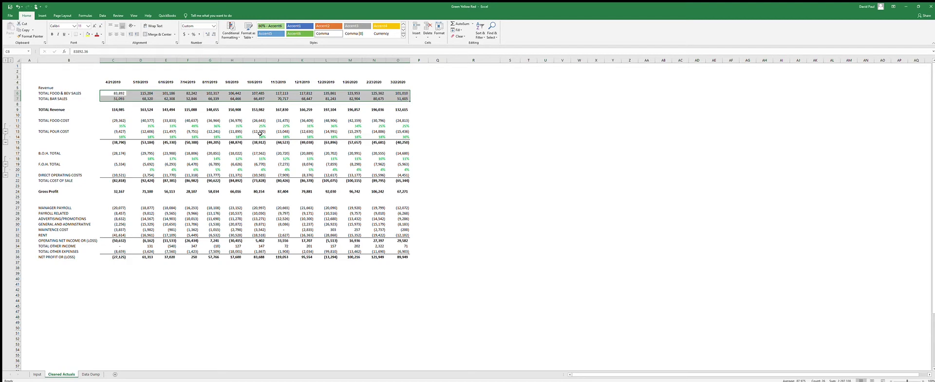
click(235, 99)
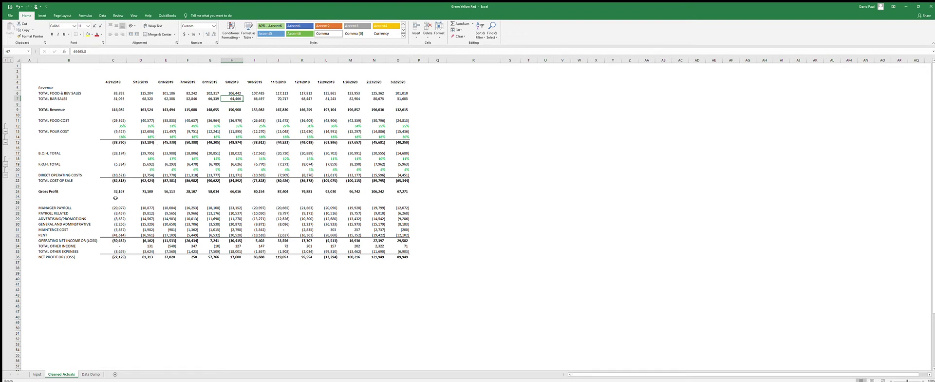
drag(114, 205, 403, 256)
click(420, 263)
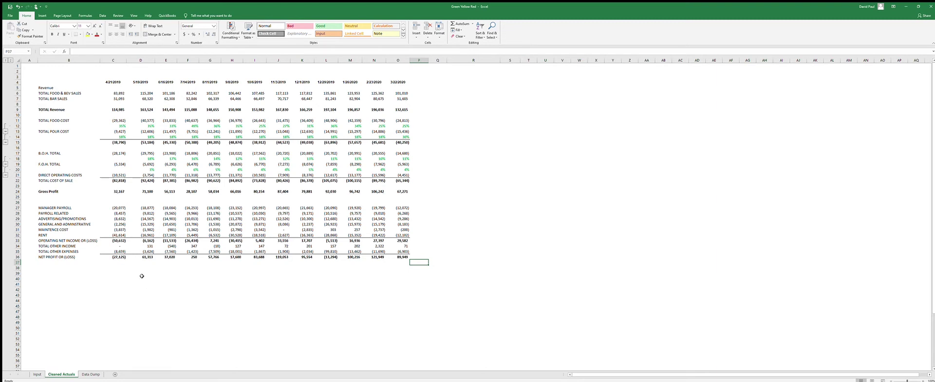
drag(115, 92, 403, 98)
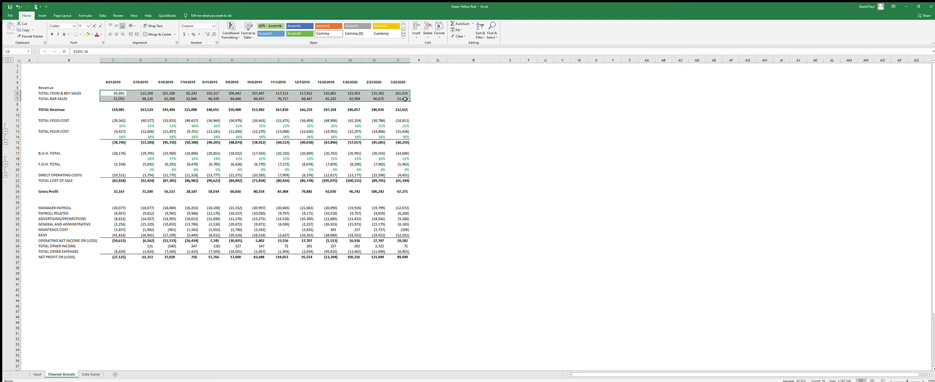
click(441, 108)
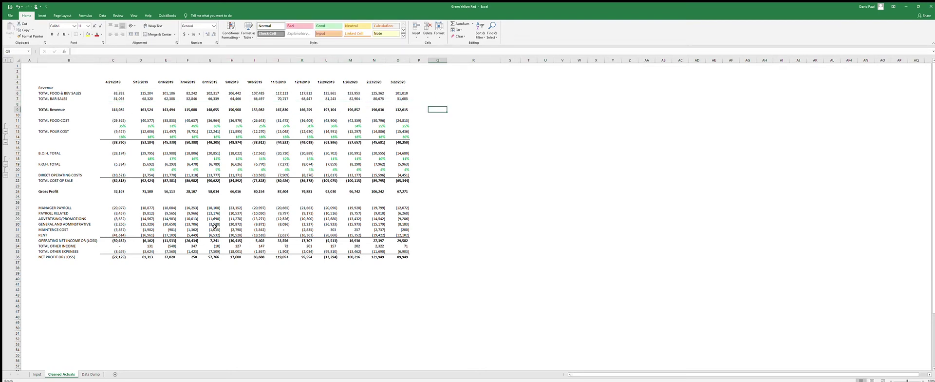
click(472, 185)
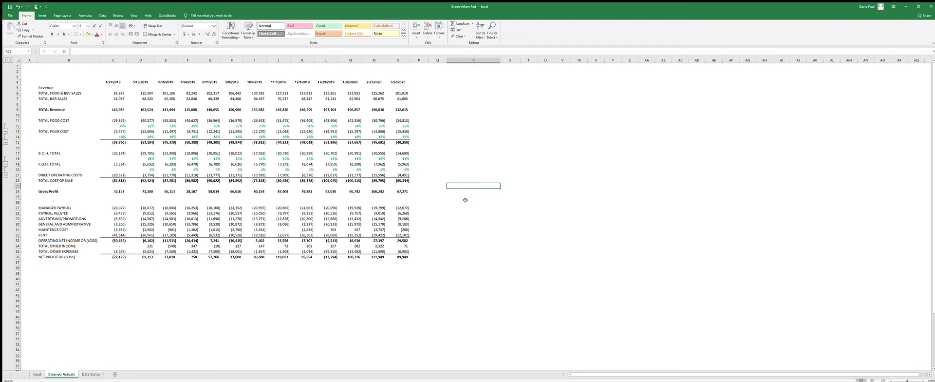
click(453, 131)
click(433, 76)
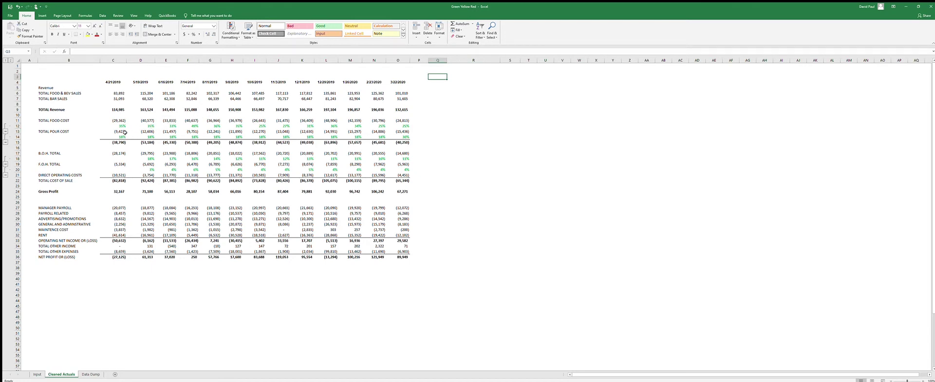
Step: Examine the green percentage rows beneath food cost, pour cost, B.O.H. total and F.O.H. total
drag(119, 123, 406, 126)
click(449, 129)
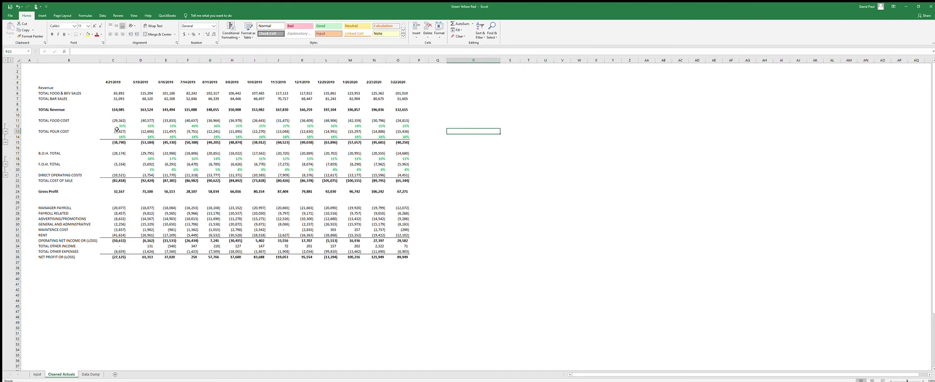
drag(116, 126, 141, 126)
click(119, 127)
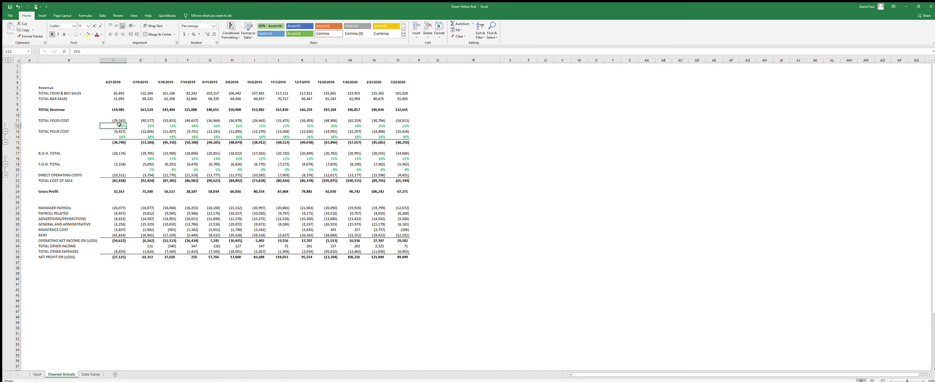
click(120, 138)
click(121, 132)
click(122, 137)
click(125, 131)
click(122, 137)
click(125, 131)
click(122, 137)
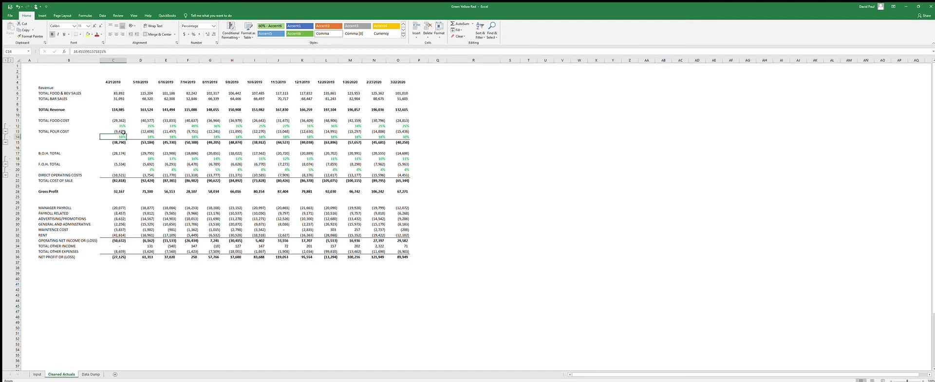
click(193, 159)
click(170, 159)
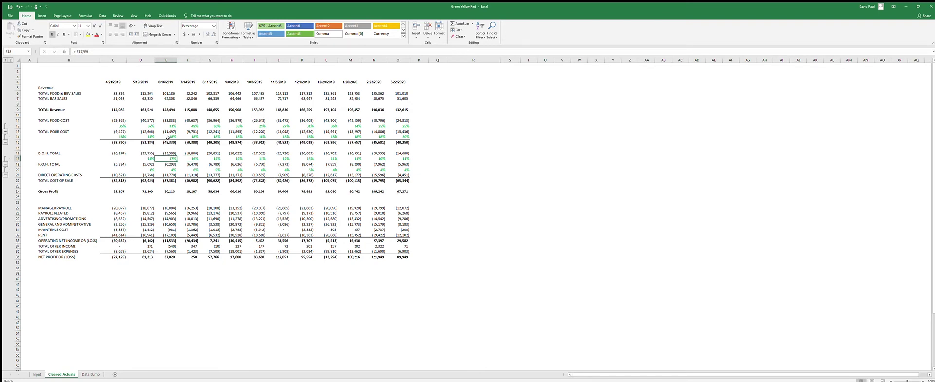
click(169, 169)
Step: Return to the Input sheet and compare the layouts of its three scenario blocks
click(38, 374)
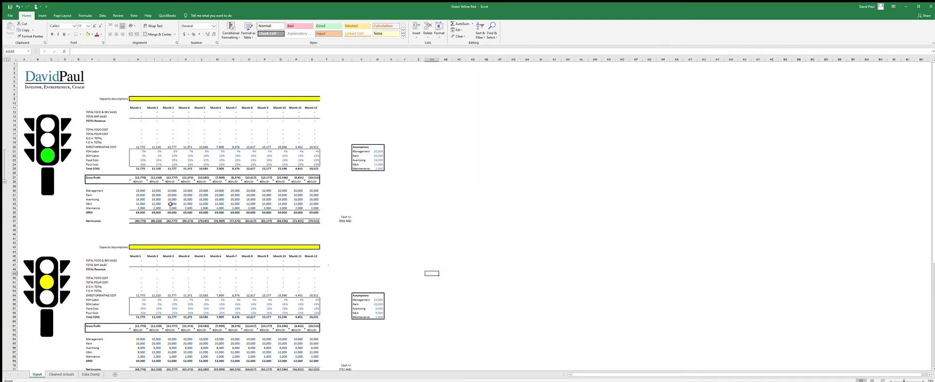
scroll(168, 156, down, 10)
scroll(168, 157, up, 10)
click(109, 116)
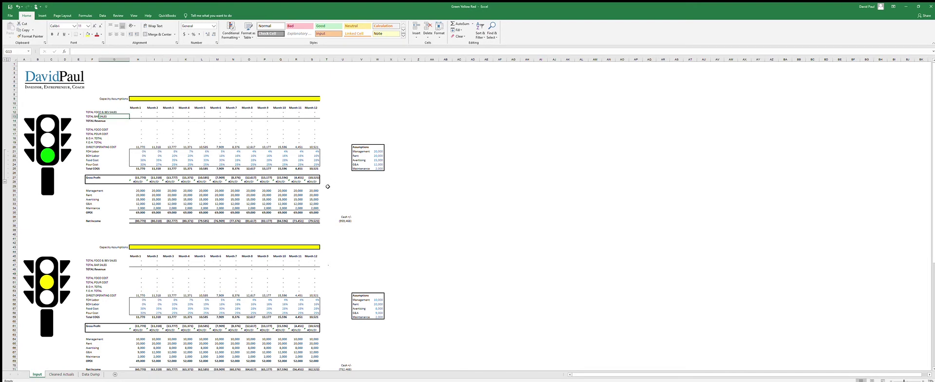
scroll(312, 204, down, 12)
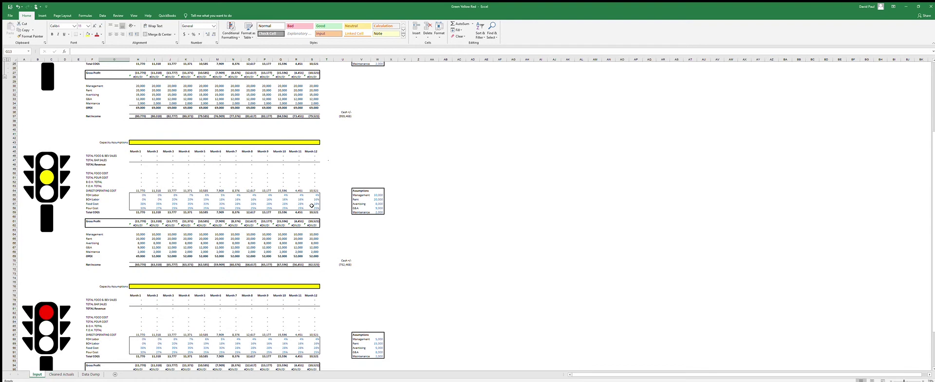
scroll(307, 209, up, 12)
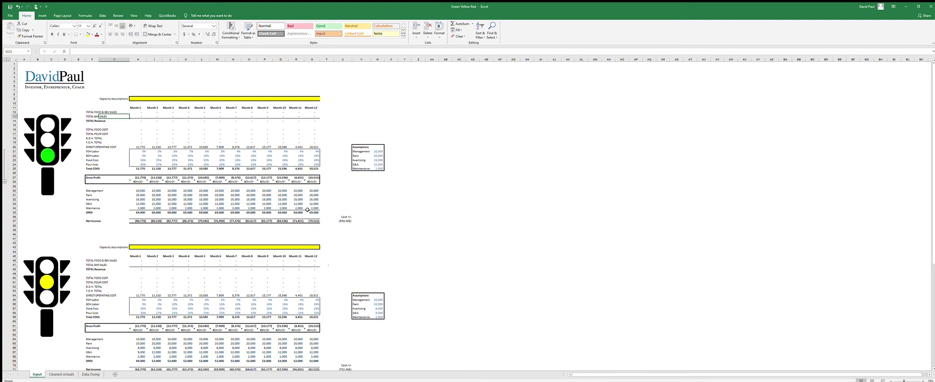
Step: Set the Month 1 capacity assumption in the green-light scenario to 40%
click(138, 99)
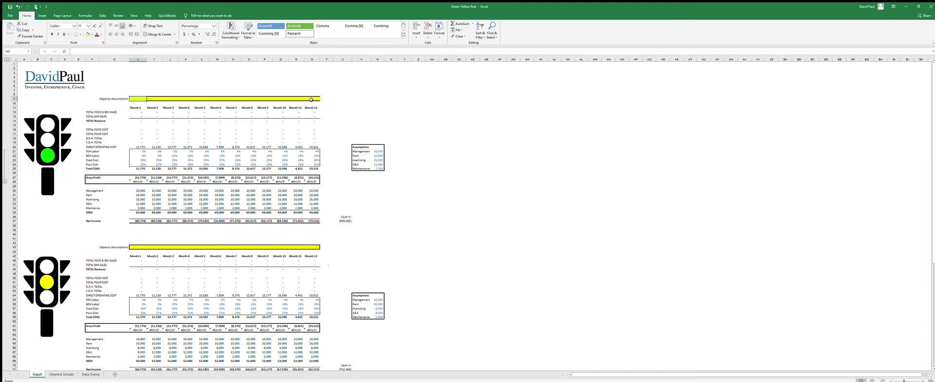
text(.4)
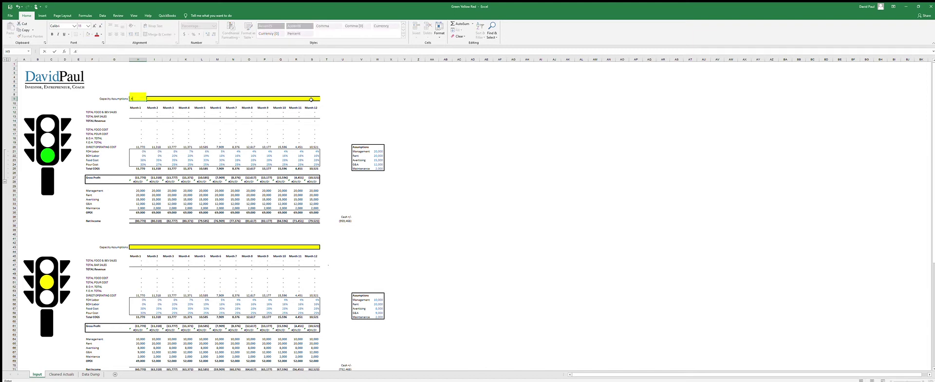
key(ctrl+Return)
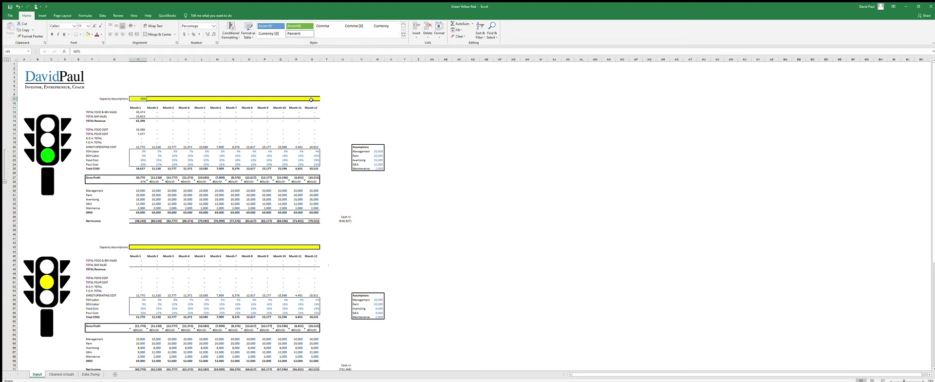
Step: Inspect the Month 1 food & bev and bar sales formulas in the green scenario, then open the Cleaned Actuals sheet they reference
click(143, 107)
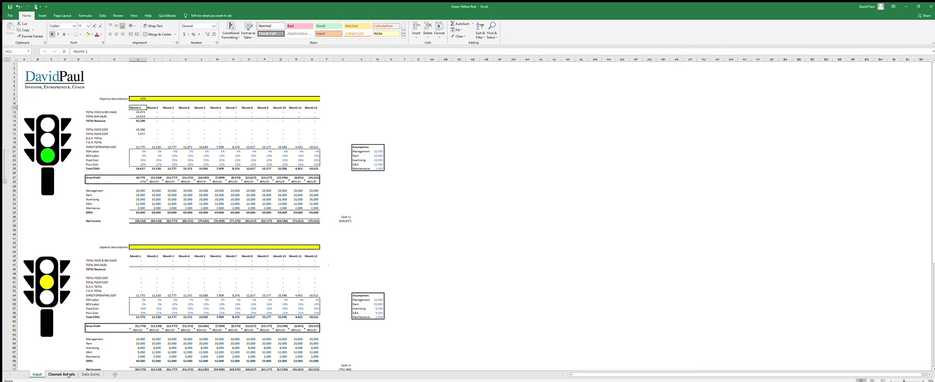
click(138, 112)
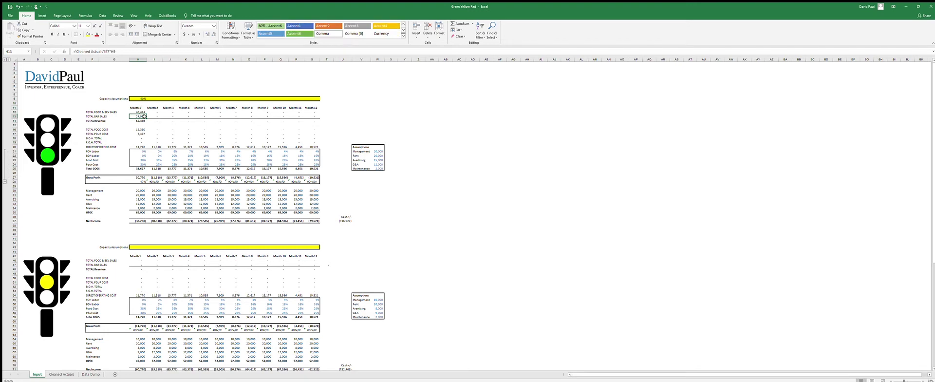
click(135, 55)
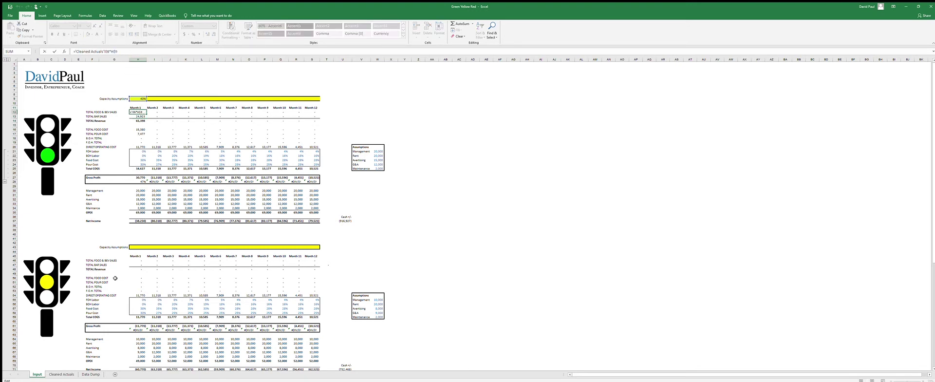
key(Escape)
click(61, 373)
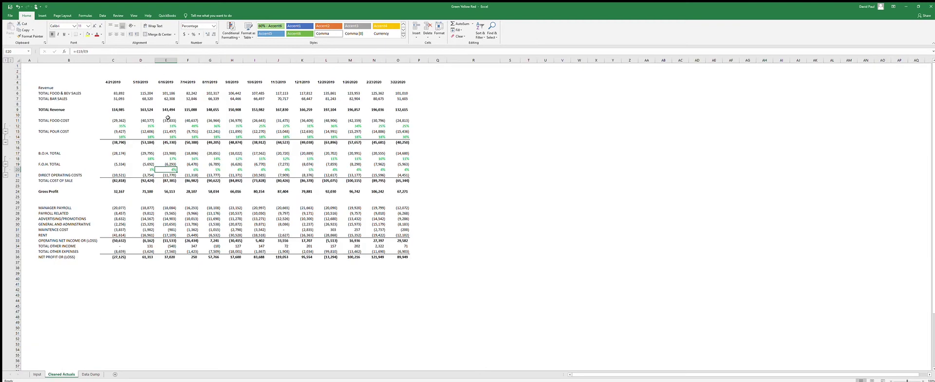
Step: Examine the 6/16/2019 food & bev sales and date header on Cleaned Actuals and return to the Input sheet
click(172, 93)
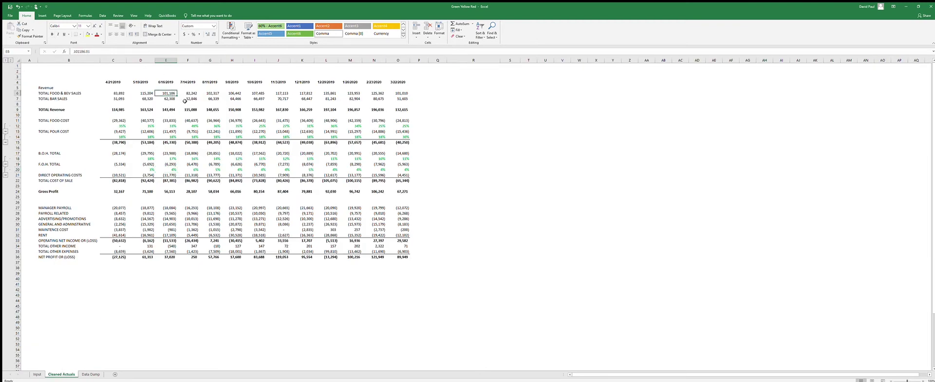
click(176, 109)
key(Up)
key(Up)
key(Up)
key(Up)
key(Up)
click(37, 374)
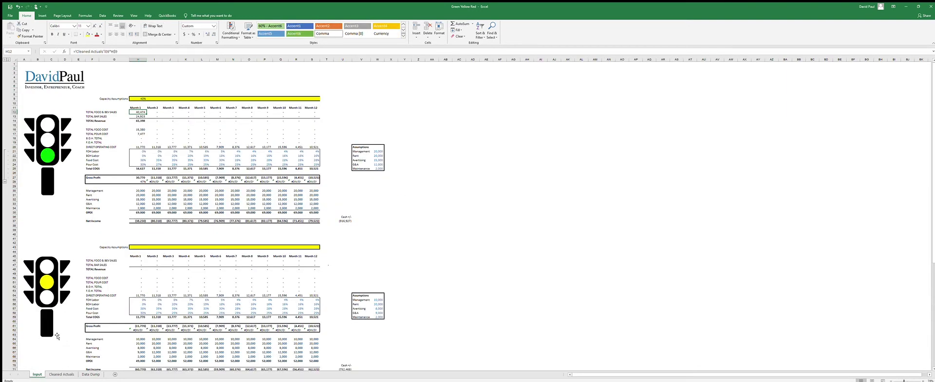
Step: Set the green scenario's capacity assumptions for Months 2 to 5 to 50%, 60%, 70% and 80%
click(142, 98)
click(153, 98)
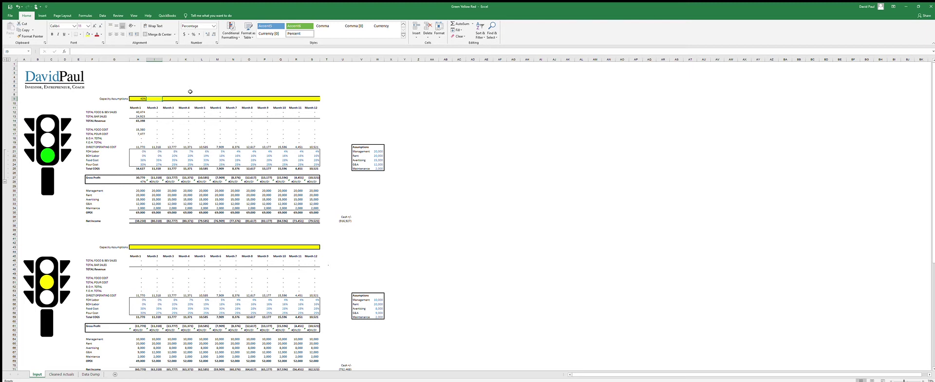
key(Left)
key(Right)
key(Left)
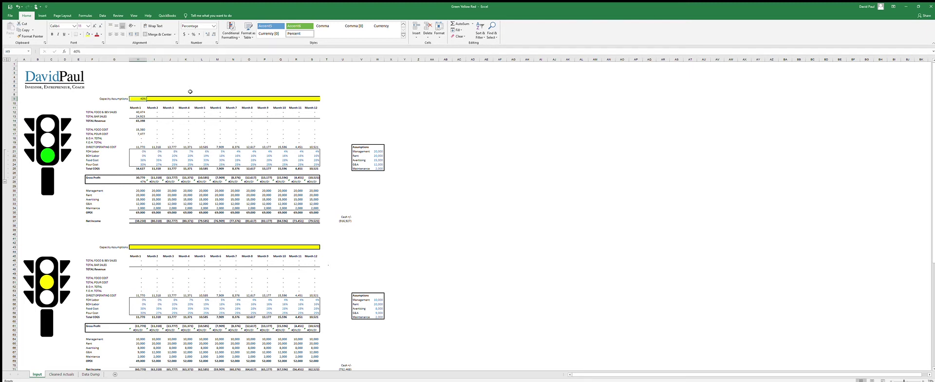
key(Right)
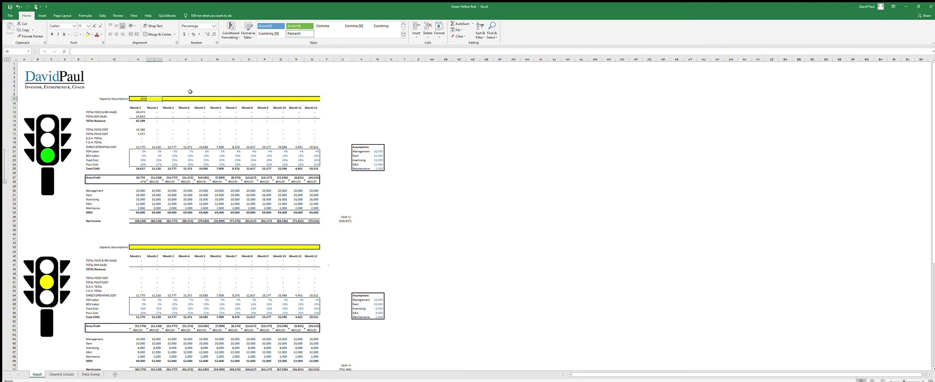
text(50)
key(ctrl+Return)
key(Right)
text(60)
key(ctrl+Return)
key(Right)
text(70)
key(ctrl+Return)
key(Right)
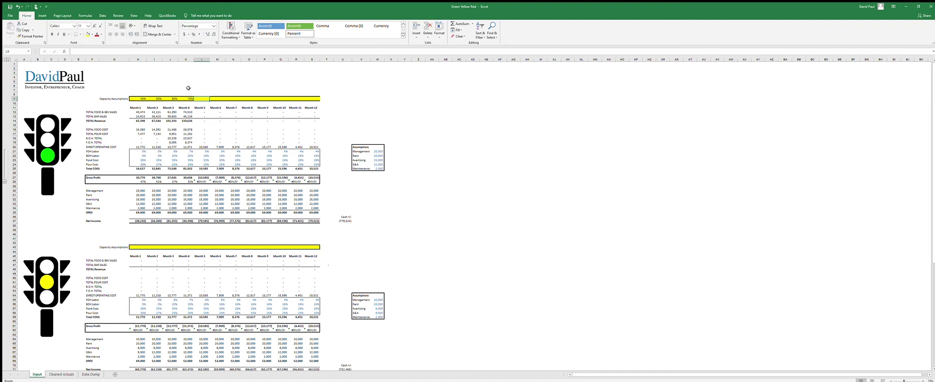
text(80)
key(Right)
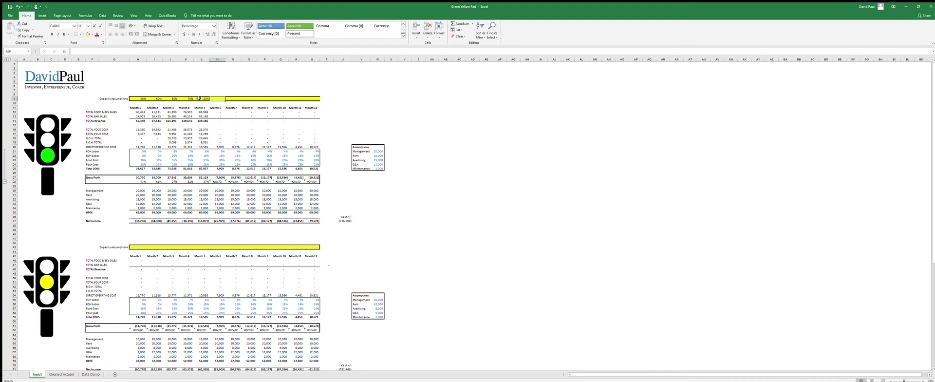
Step: Set the green scenario's Month 6 capacity assumption to 100% and copy it across through Month 12
text(100)
key(ctrl+Return)
key(ctrl+c)
key(shift+Right)
key(shift+Right)
key(shift+Right)
key(shift+Right)
key(shift+Right)
key(shift+Right)
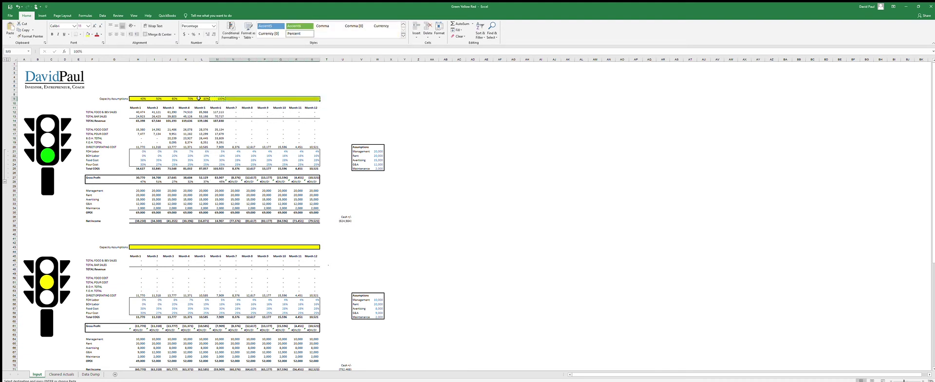
key(Return)
Step: Examine the green scenario's food & bev and bar sales formulas from Month 1 across to Month 12
key(Down)
key(Left)
key(Left)
key(Left)
key(Left)
key(Left)
key(Left)
key(Left)
key(Down)
key(Right)
key(Right)
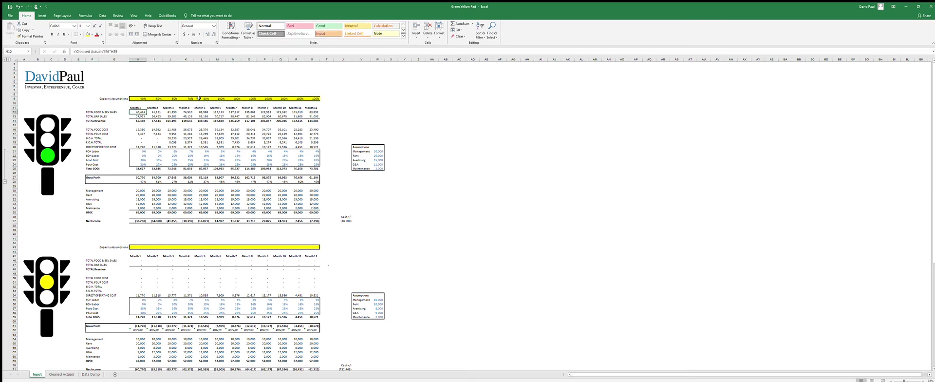
key(Down)
key(Down)
key(Right)
key(Right)
key(Right)
key(Right)
key(Right)
key(Right)
key(Right)
key(Right)
key(Right)
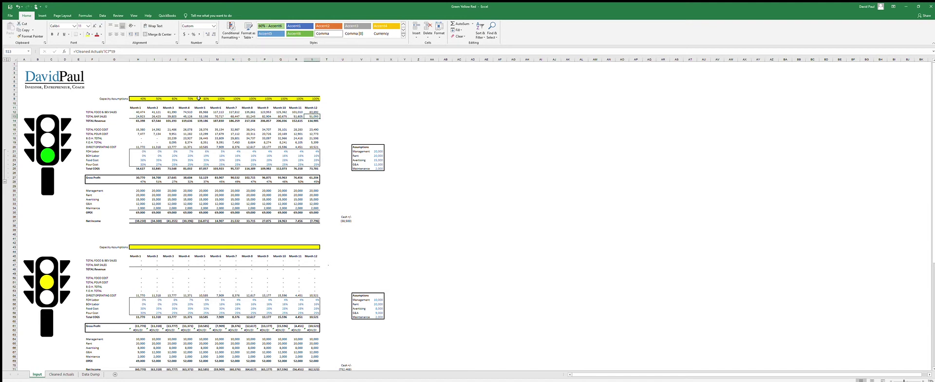
Step: Examine the green scenario's B.O.H. and F.O.H. totals for Months 1 and 2 and the labor percentage cells beneath them
key(Down)
key(Down)
key(Down)
key(Down)
key(Left)
key(Left)
key(Left)
key(Left)
key(Left)
key(Left)
key(Left)
key(Left)
key(Left)
key(Left)
key(Left)
key(Down)
key(shift+Down)
key(shift+Right)
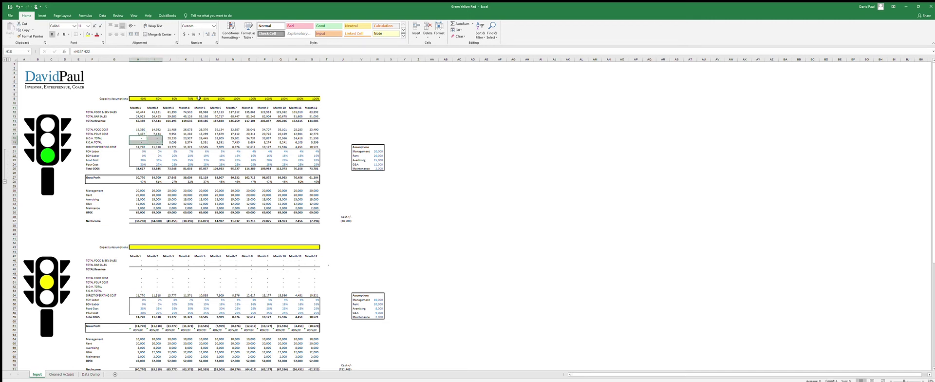
key(Down)
key(Down)
key(Down)
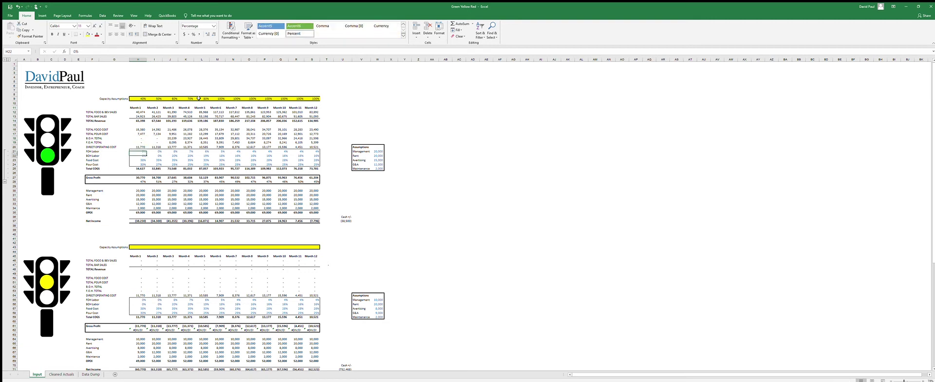
key(Up)
key(Up)
key(Up)
key(shift+Down)
key(shift+Right)
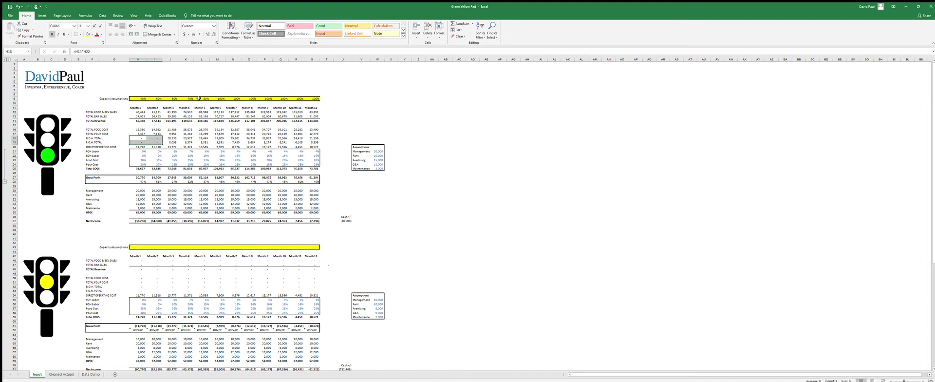
key(shift+Left)
key(shift+Up)
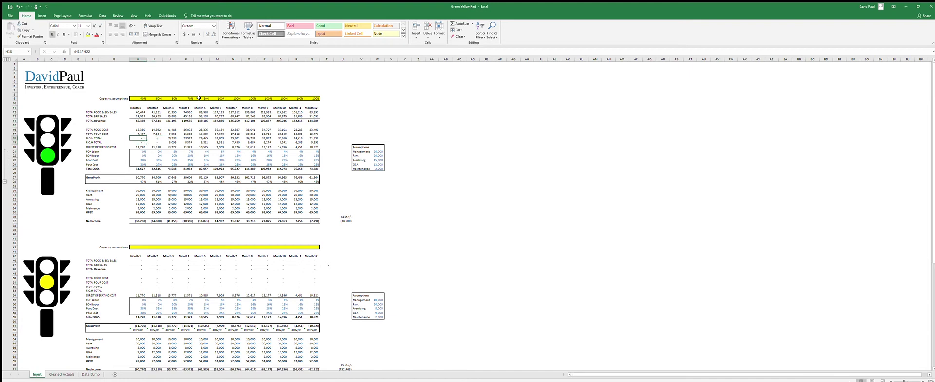
key(shift+Right)
key(shift+Down)
Step: Copy Month 3's FOH labor percentage into Months 1 and 2 of the green scenario
key(Down)
key(Down)
key(Down)
key(Right)
key(Right)
key(ctrl+c)
key(Left)
key(Left)
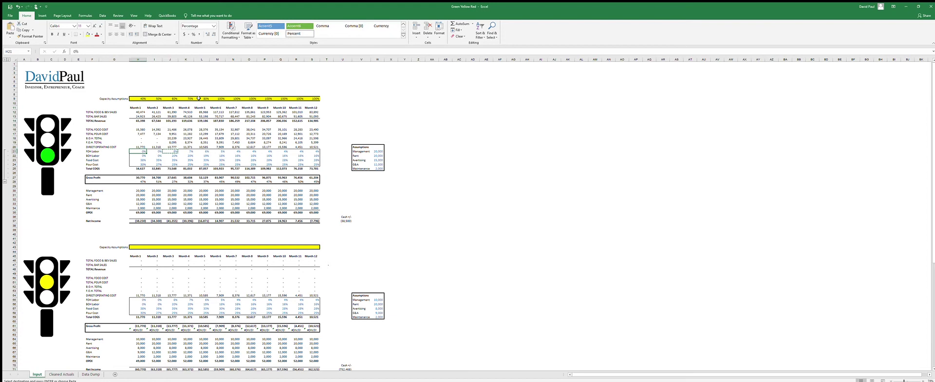
key(shift+Right)
key(alt+h)
key(v)
key(s)
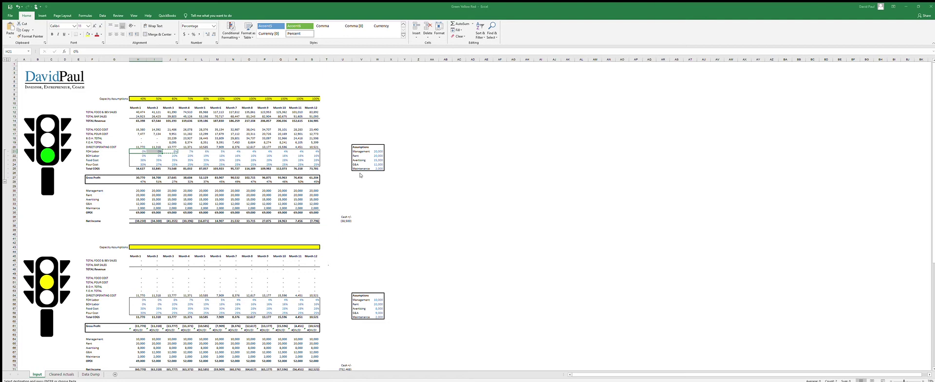
key(Return)
click(432, 211)
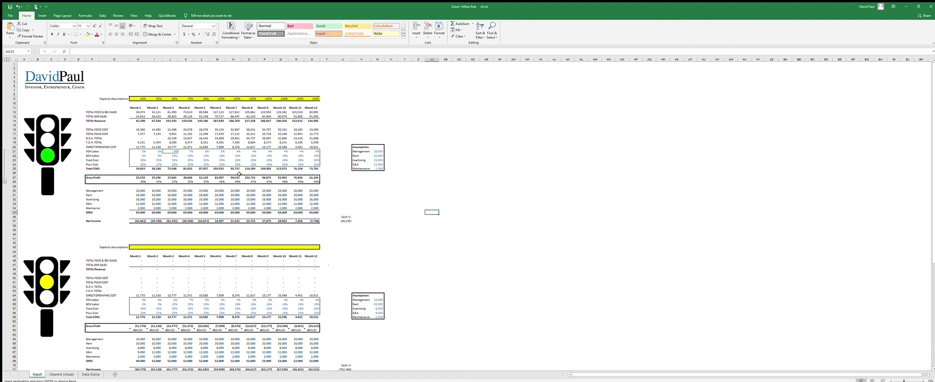
Step: Fill Months 1 and 2 of the green scenario's BOH labor row with Month 3's 20%
drag(139, 155, 156, 155)
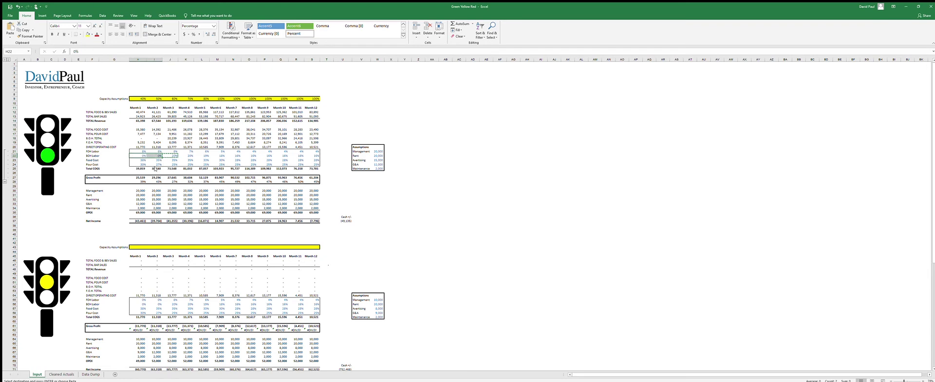
key(ctrl+v)
click(171, 173)
key(Escape)
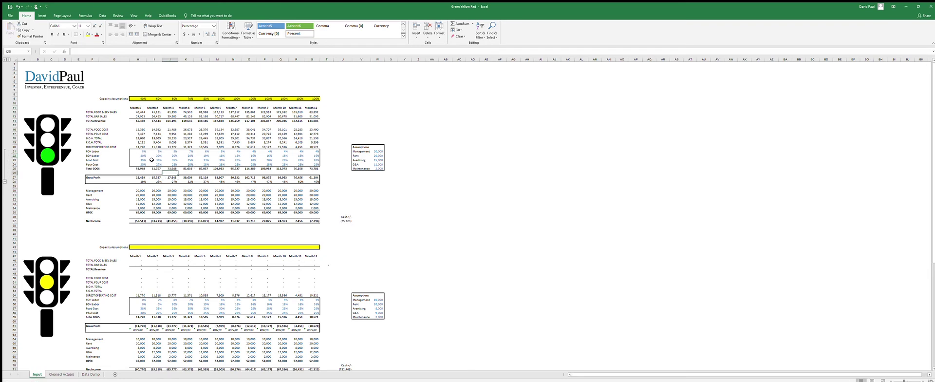
Step: Examine the green scenario's Month 1 labor, food cost and pour cost percentages and the Month 2 BOH labor percentage
click(139, 155)
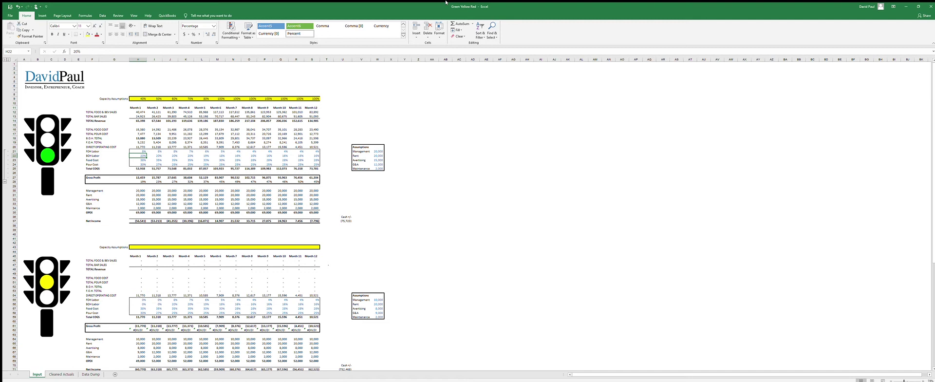
key(Up)
key(shift+Down)
key(shift+Down)
key(shift+Down)
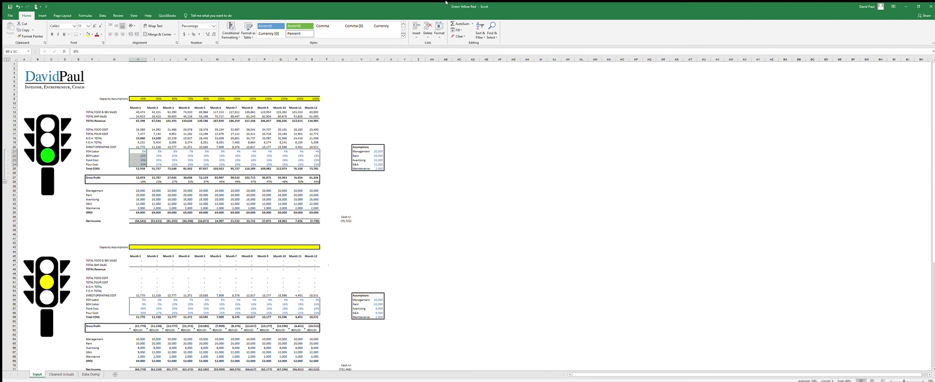
key(shift+Up)
key(shift+Up)
key(shift+Up)
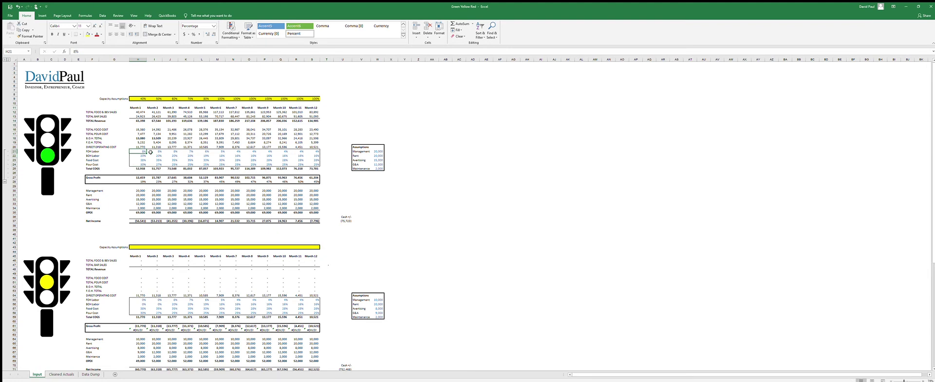
drag(144, 152, 145, 156)
click(157, 156)
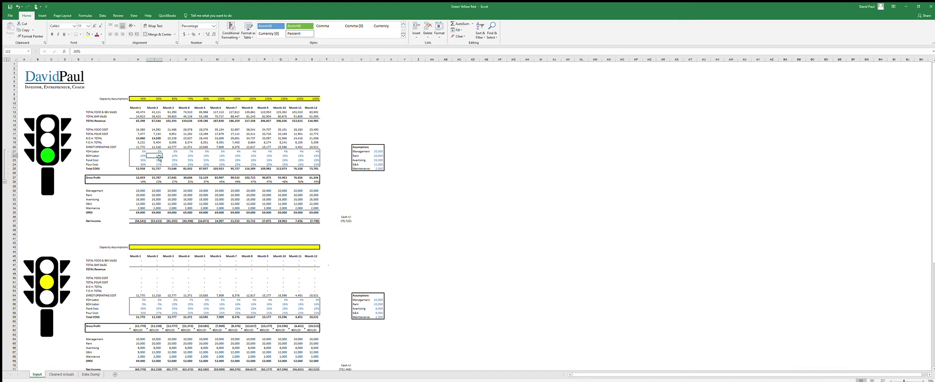
Step: Check the 6/16/2019 B.O.H. and F.O.H. percentages on Cleaned Actuals against the green scenario's labor percentage rows on Input
click(62, 374)
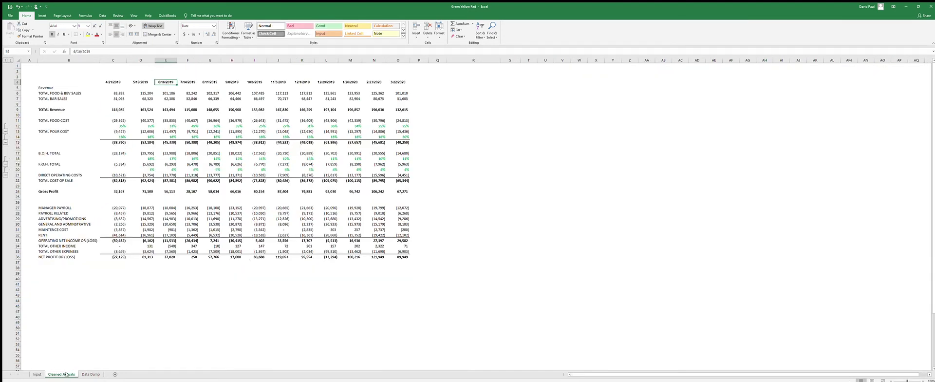
click(178, 160)
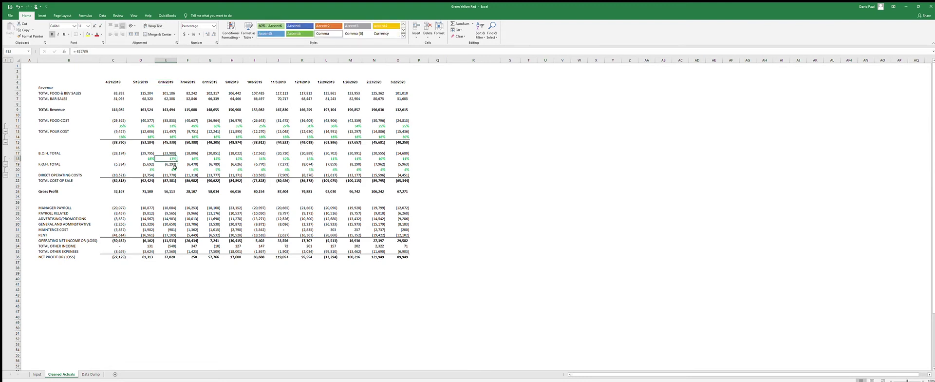
click(175, 169)
key(Up)
key(Up)
click(37, 374)
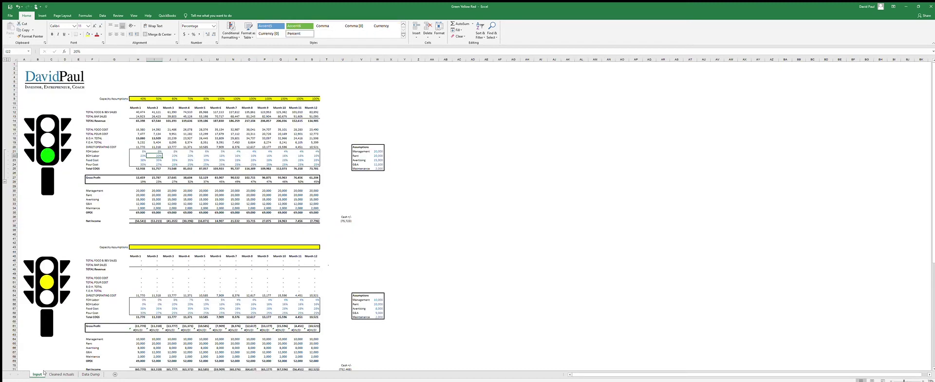
drag(143, 152, 307, 156)
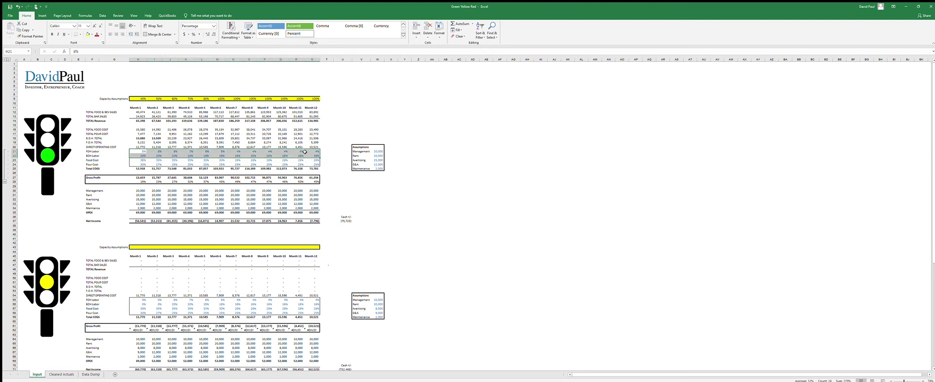
Step: Compare the green scenario's Month 1 food and pour cost percentages with the cost percentages on Cleaned Actuals, returning to Input
click(78, 160)
drag(143, 161, 143, 165)
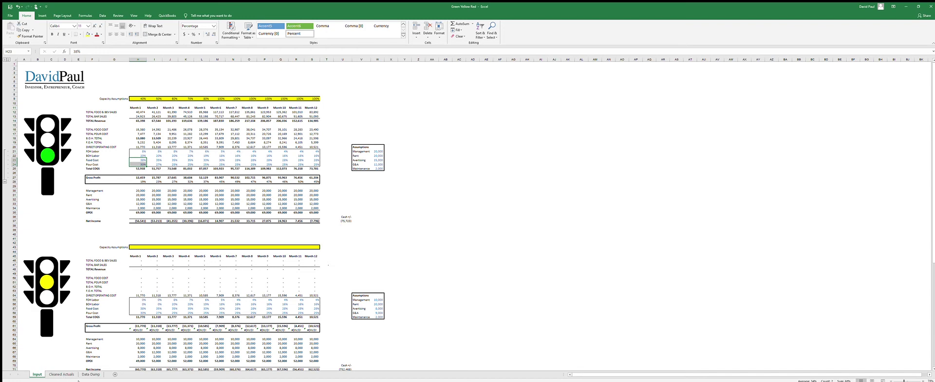
click(61, 374)
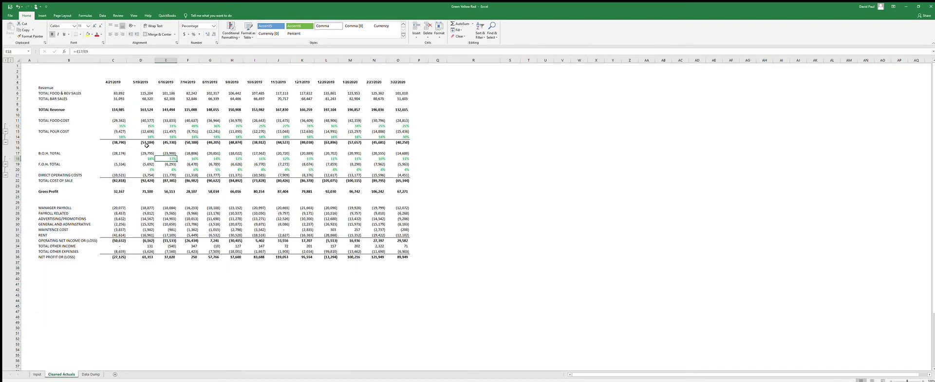
key(Up)
key(Up)
key(Up)
key(Up)
key(Up)
key(Up)
key(Down)
key(Down)
click(37, 374)
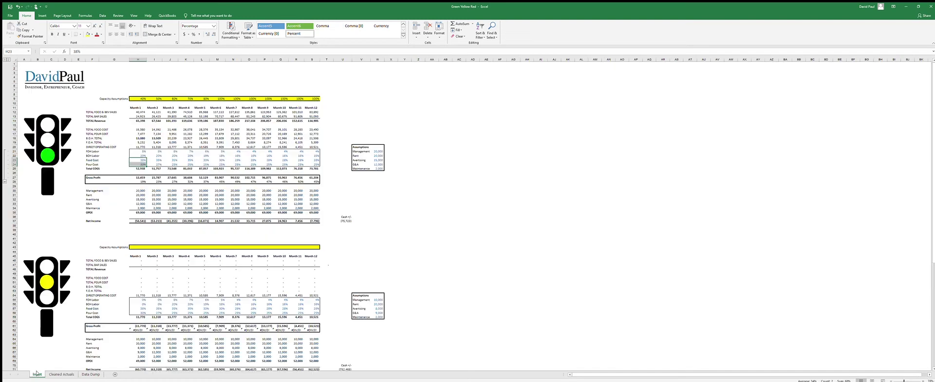
Step: Review the green scenario's Total COGS formulas for Months 1 and 2 and the gross profit row across all months
click(166, 190)
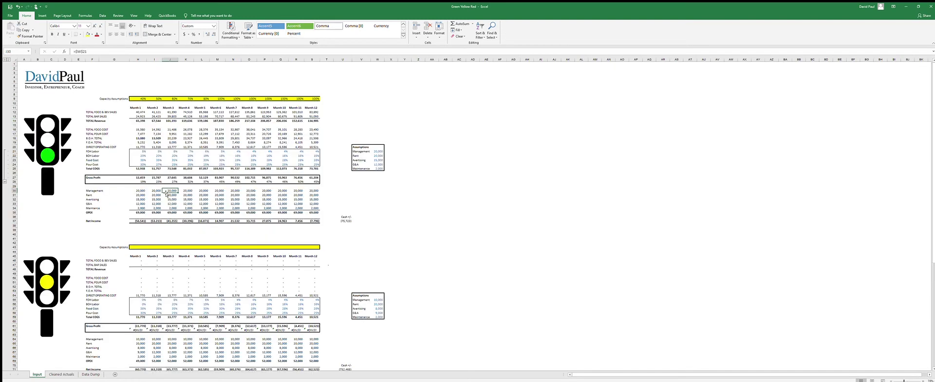
click(146, 168)
drag(147, 169, 142, 167)
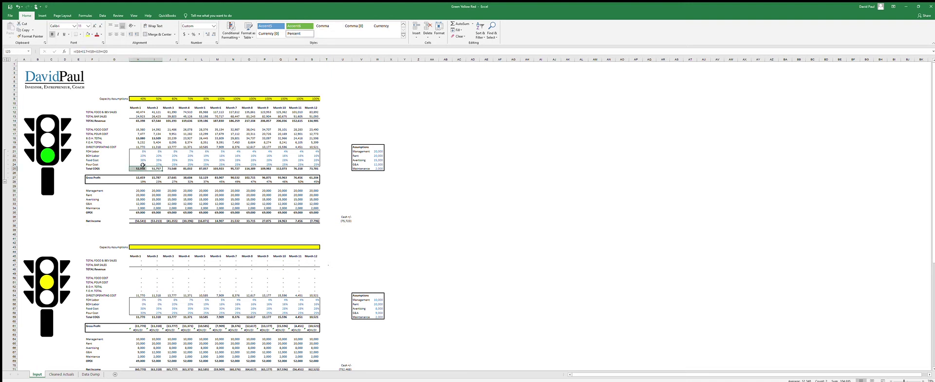
click(137, 167)
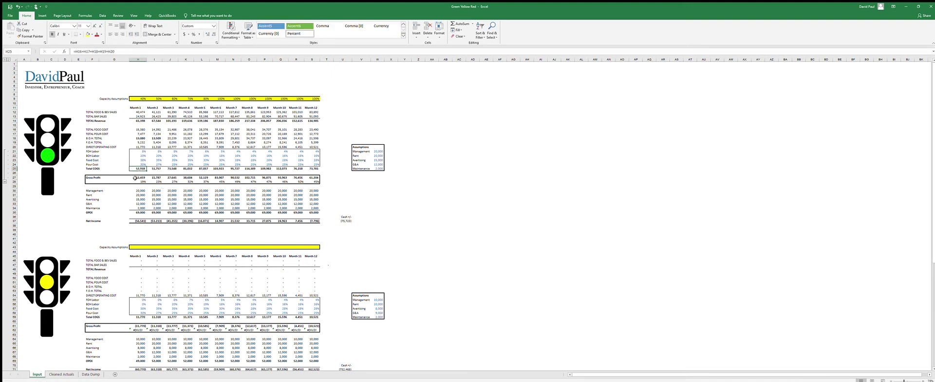
drag(136, 177, 315, 176)
click(326, 199)
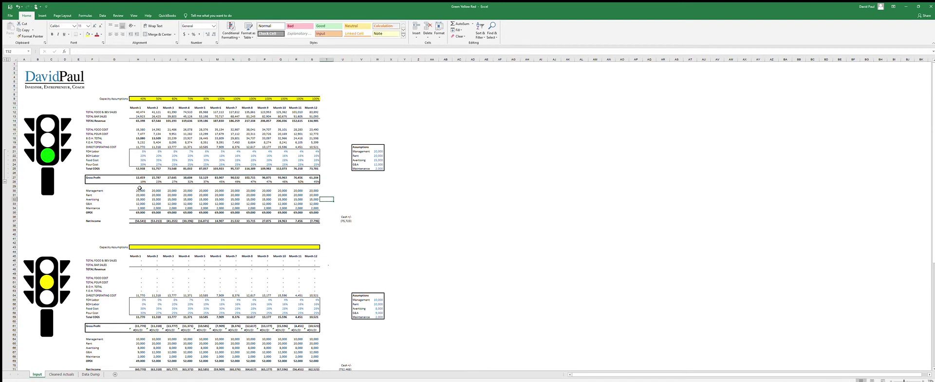
Step: Review the green scenario's monthly operating expense rows and the Month 1 net income formula
drag(141, 190, 317, 205)
click(342, 203)
click(142, 221)
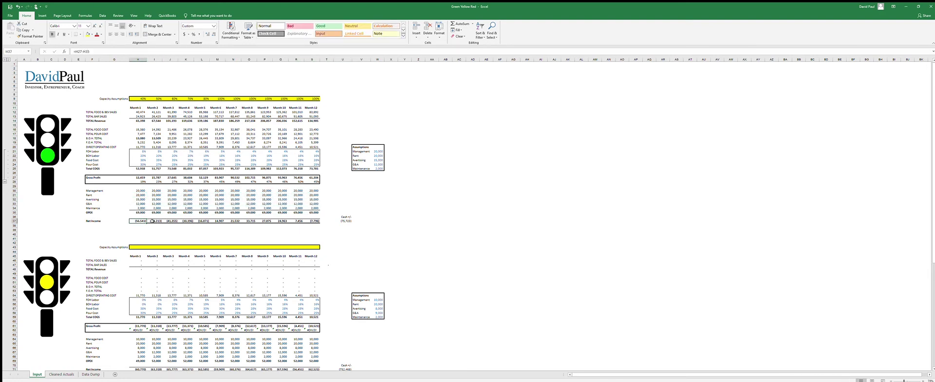
Step: Inspect the green scenario's Cash +/- formula and compare it with the monthly net income row it sums
click(344, 220)
key(F2)
key(Return)
key(F2)
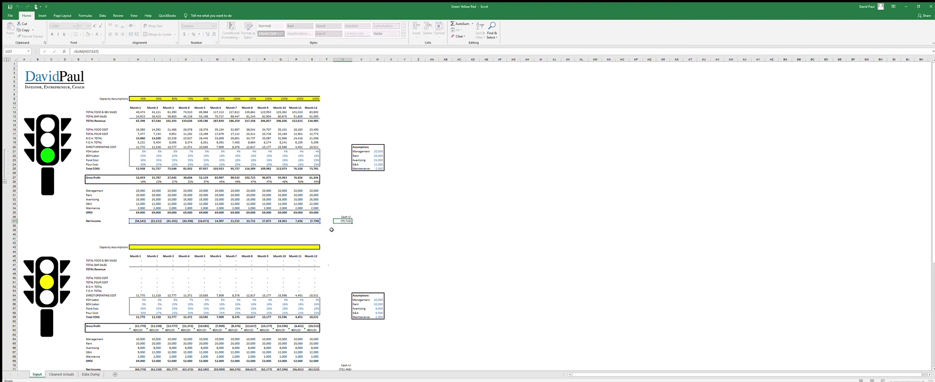
key(Escape)
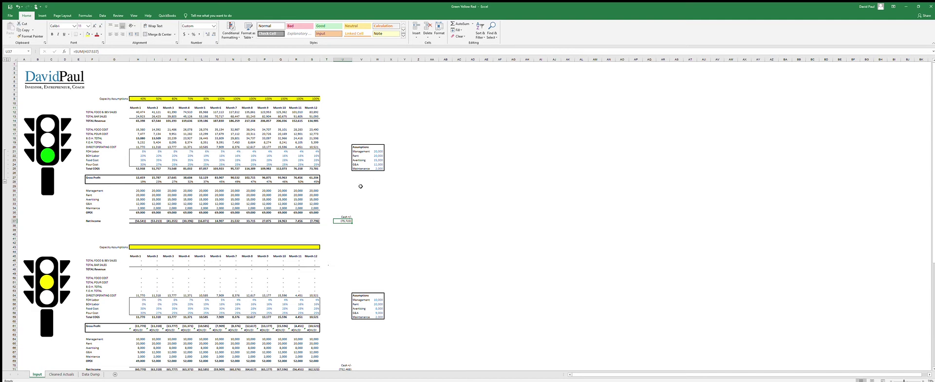
drag(223, 195, 282, 204)
click(312, 216)
click(342, 221)
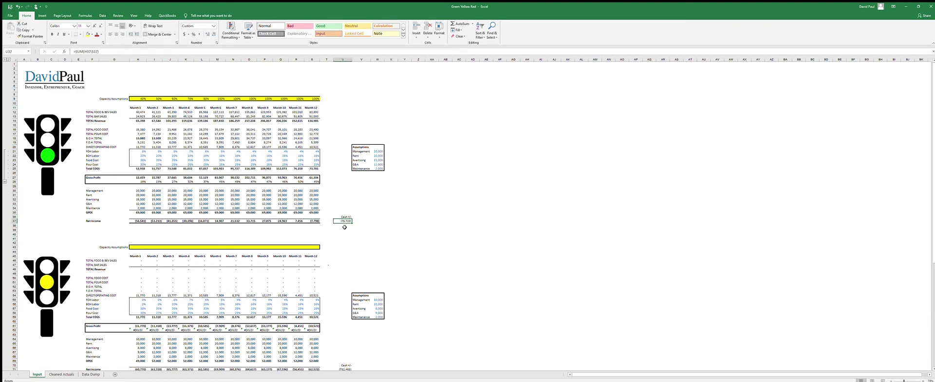
click(296, 221)
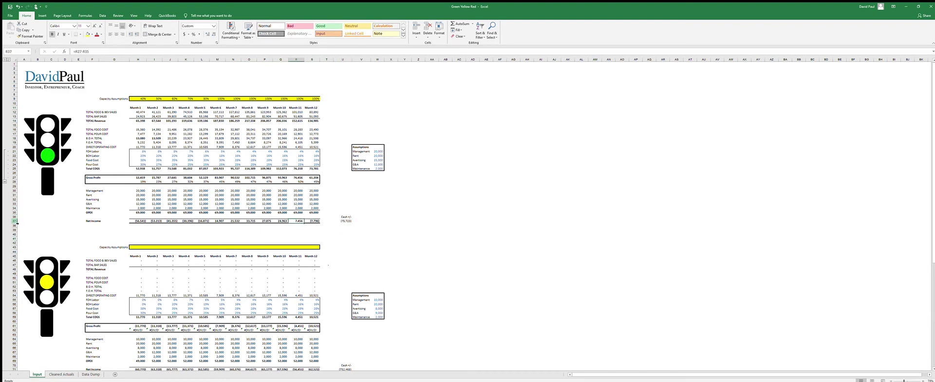
click(133, 224)
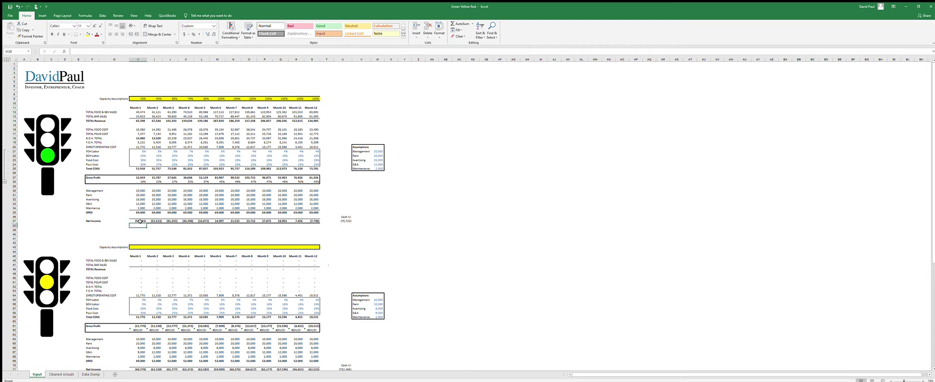
Step: Review the green scenario's Management expense across the months and the area beside the forecast
click(138, 199)
key(Up)
key(Up)
key(Right)
key(Right)
key(Right)
key(Right)
key(Right)
key(Right)
key(Right)
key(Right)
key(Right)
key(Right)
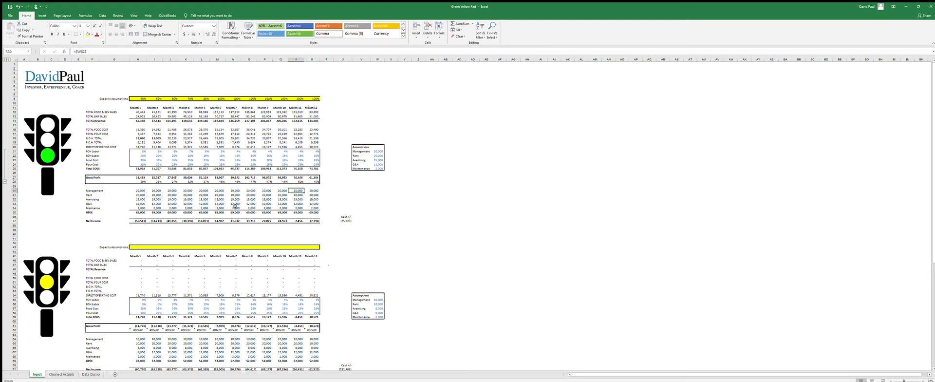
key(Right)
key(Right)
key(Right)
key(Right)
key(Right)
key(Up)
key(Up)
key(Up)
key(Up)
key(Up)
key(Up)
key(Up)
key(Up)
key(Down)
key(Down)
key(Down)
key(Down)
key(Down)
key(Down)
key(Down)
key(Down)
key(Down)
key(Down)
key(Down)
key(Left)
key(Left)
key(Left)
key(Left)
key(Left)
key(Left)
key(Left)
key(Left)
key(Left)
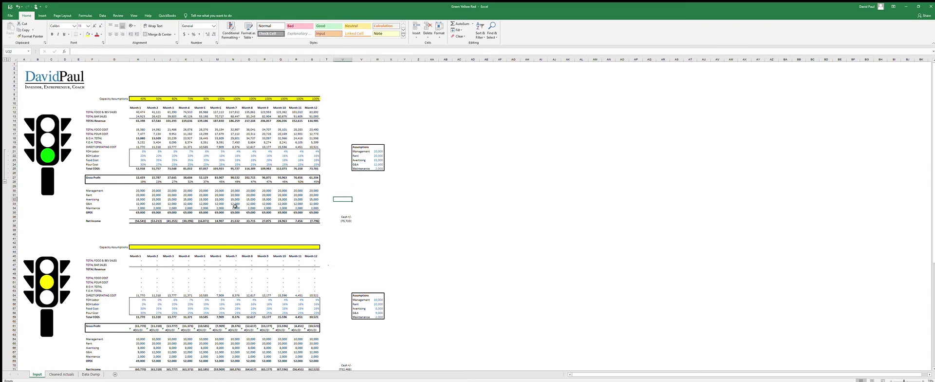
Step: Set the green scenario's Rent to 5,500 in Month 1 and copy it through Month 6
key(Left)
key(Left)
key(Left)
key(Left)
key(Left)
key(Left)
key(Up)
key(Up)
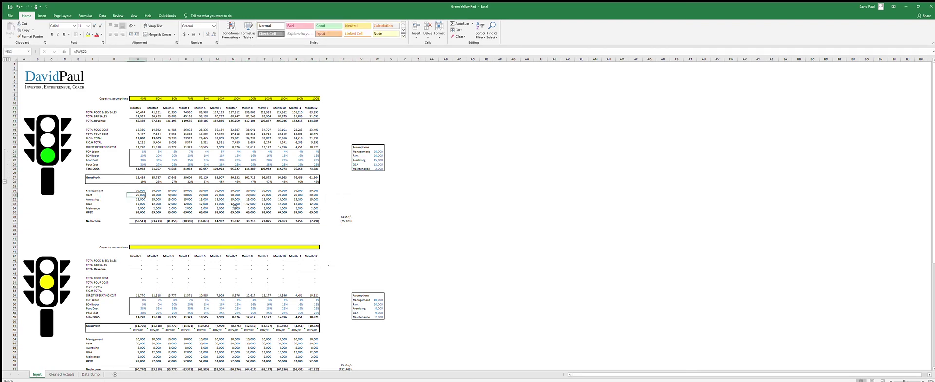
text(5500)
key(Return)
key(Up)
key(ctrl+c)
key(shift+Right)
key(shift+Right)
key(shift+Right)
key(shift+Right)
key(shift+Right)
key(Return)
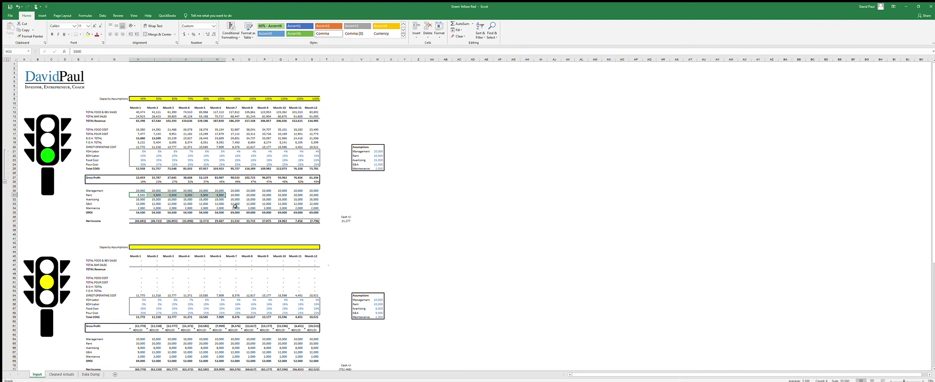
Step: Check the effect of the lower rent on the green scenario's Cash +/- figure
key(Down)
key(Down)
key(Right)
key(Right)
key(Right)
key(Right)
key(Right)
key(Right)
key(Right)
key(Right)
key(Right)
key(Right)
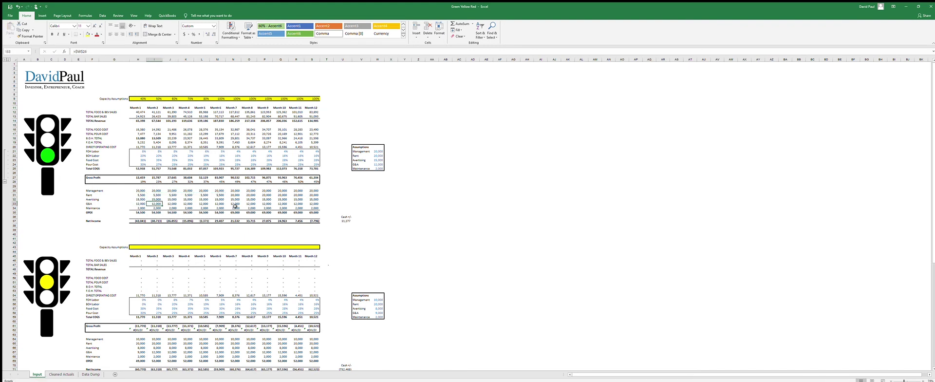
key(Down)
key(Down)
key(Right)
key(Right)
key(Right)
key(Down)
key(Down)
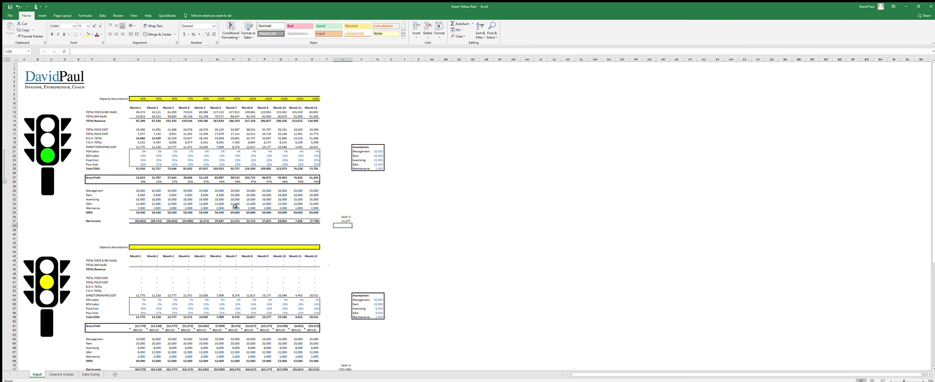
Step: Set the green scenario's Management expense to 10,000 in Month 1 and copy it through Month 3
key(Up)
key(Up)
key(Up)
key(Up)
key(Up)
key(Up)
key(Up)
key(Up)
key(Up)
key(Up)
key(Up)
key(Left)
key(Left)
key(Left)
key(Left)
key(Left)
key(Left)
key(Left)
key(Left)
key(Left)
key(Left)
key(Down)
key(Down)
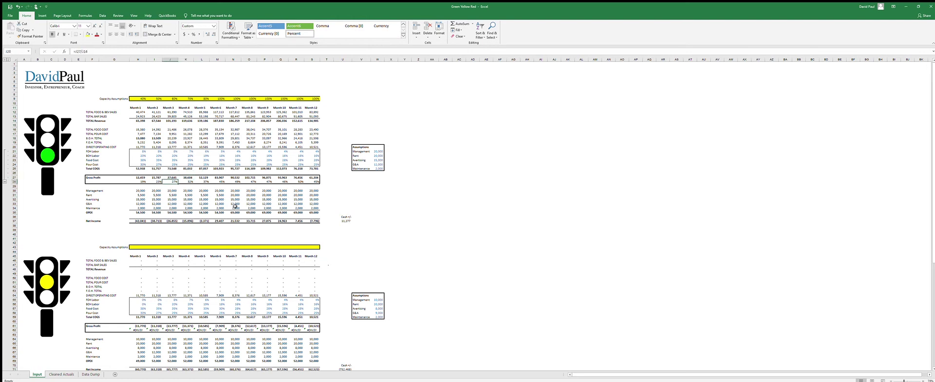
key(Left)
key(Left)
key(Left)
key(Down)
key(Down)
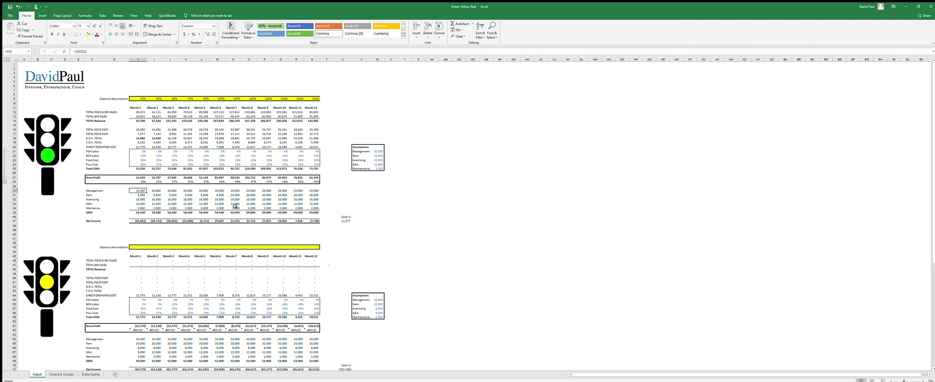
text(100)
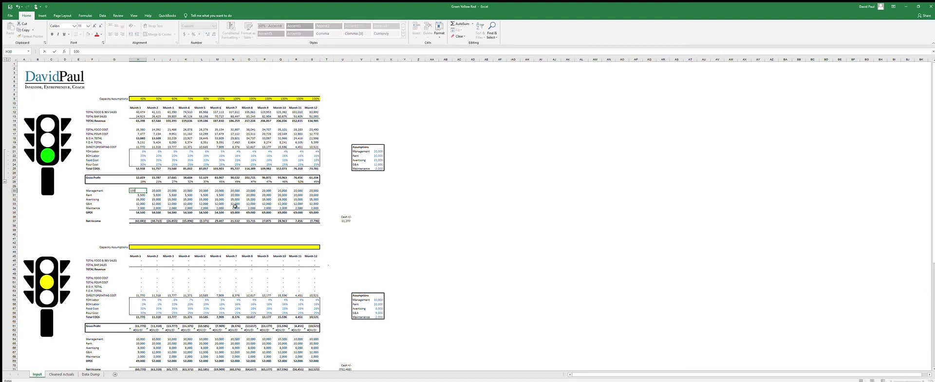
key(ctrl+Return)
key(ctrl+c)
key(shift+Right)
key(shift+Right)
key(Return)
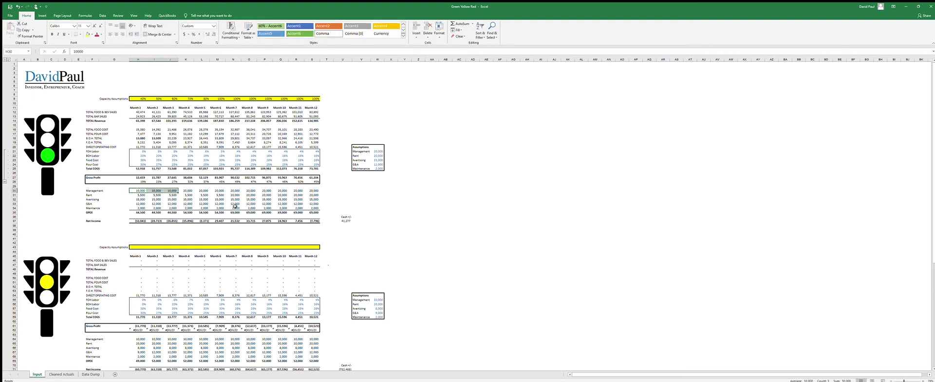
Step: Examine the green scenario's early-month operating expense cells and the effect of lower management pay on Cash +/-
key(Down)
key(Down)
key(Down)
key(Down)
key(Down)
key(Down)
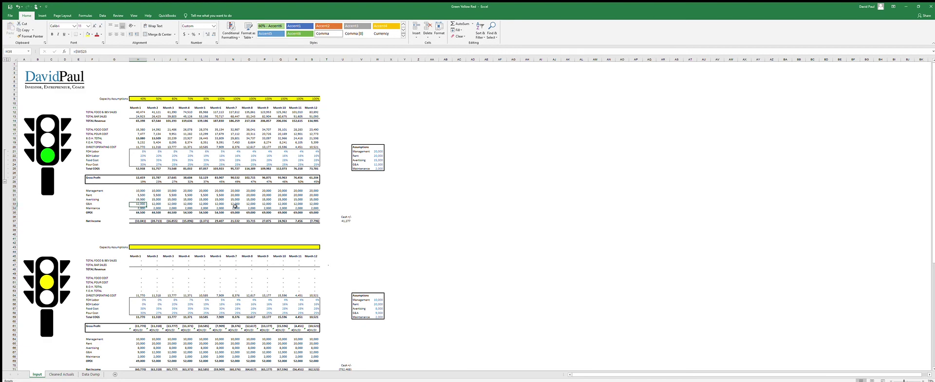
key(Down)
key(F2)
key(Escape)
key(Up)
key(alt+equal)
key(Escape)
key(Right)
key(Right)
key(alt+equal)
key(Escape)
key(Down)
key(Right)
key(Right)
key(Right)
key(Right)
key(Right)
key(Right)
key(Right)
key(Right)
key(Right)
key(Right)
key(Right)
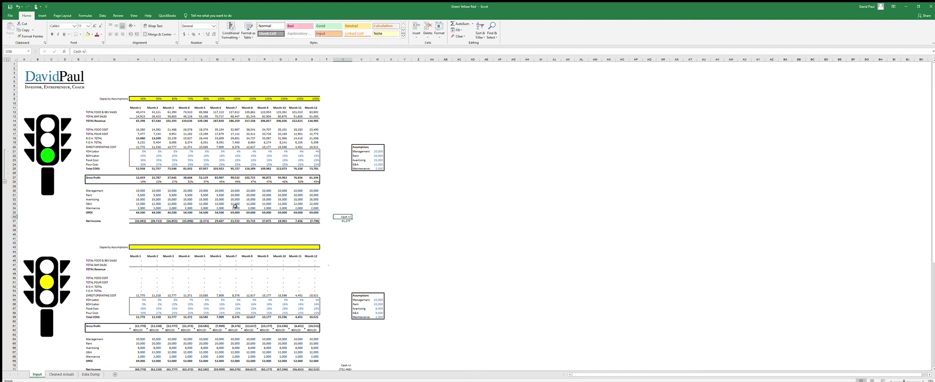
Step: Inspect the green scenario's Cash +/- formula and total the Net Income for Months 1 through 5
key(Down)
key(F2)
key(Escape)
key(Left)
key(Left)
key(Left)
key(Left)
key(Left)
key(Left)
key(Left)
key(Left)
key(Left)
key(shift+Left)
key(shift+Left)
key(shift+Left)
key(shift+Left)
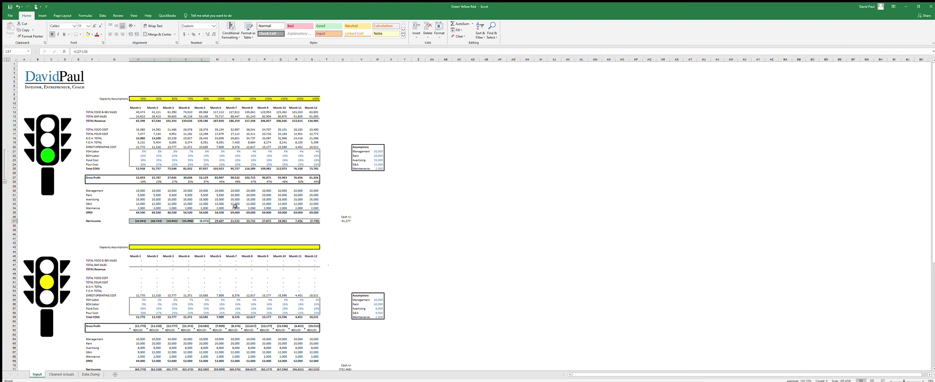
Step: Review the green scenario's early-month G&A, Maintenance and OPEX cells against its Cash +/- figure
key(Up)
key(Up)
key(Left)
key(Up)
key(Left)
key(Up)
key(Left)
key(Left)
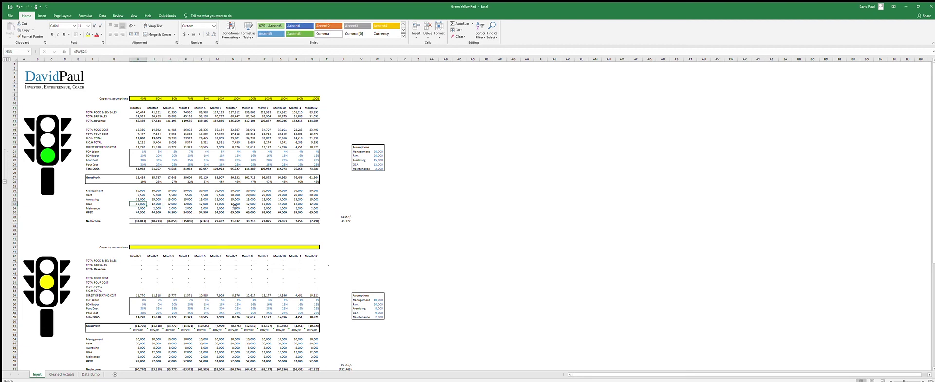
key(Down)
key(Down)
key(Up)
key(Up)
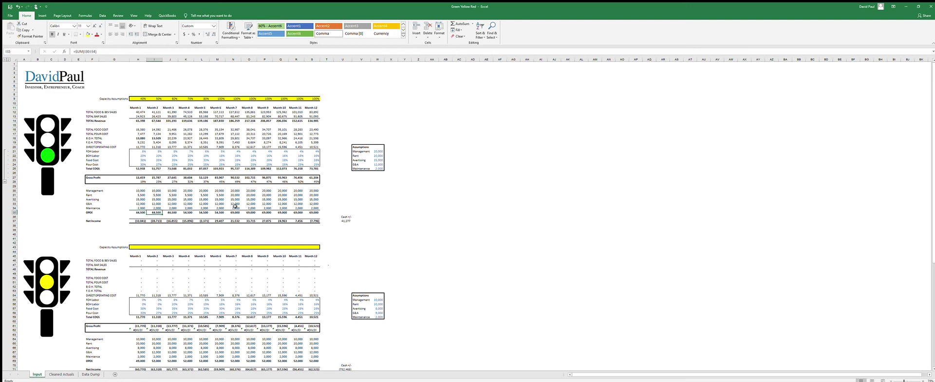
key(Up)
key(Right)
key(Right)
key(Right)
key(Right)
key(Right)
key(Right)
key(Right)
key(Right)
key(Right)
key(Right)
key(Right)
key(Right)
key(Right)
key(Right)
key(Right)
key(Right)
key(Right)
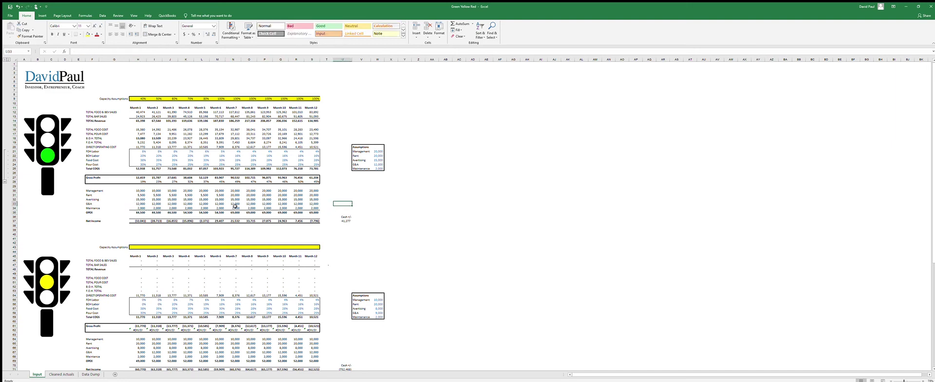
key(Up)
key(Up)
key(Up)
key(Up)
key(Up)
key(Up)
key(Up)
key(Up)
key(Left)
key(Left)
key(Up)
key(Up)
key(Up)
key(Up)
key(Down)
key(Down)
key(Down)
key(Down)
key(Down)
key(Down)
key(Down)
key(Down)
key(Down)
key(Down)
key(Down)
key(Down)
key(Down)
Step: Set the green scenario's Management expense to 5,000 in Month 1 and copy it through Month 3
key(Left)
key(Left)
key(Left)
key(Left)
key(Left)
key(Left)
key(Left)
key(Left)
key(Left)
key(Left)
key(Left)
key(Left)
key(Left)
key(Left)
key(Up)
key(Up)
key(Up)
key(Up)
key(Left)
text(500)
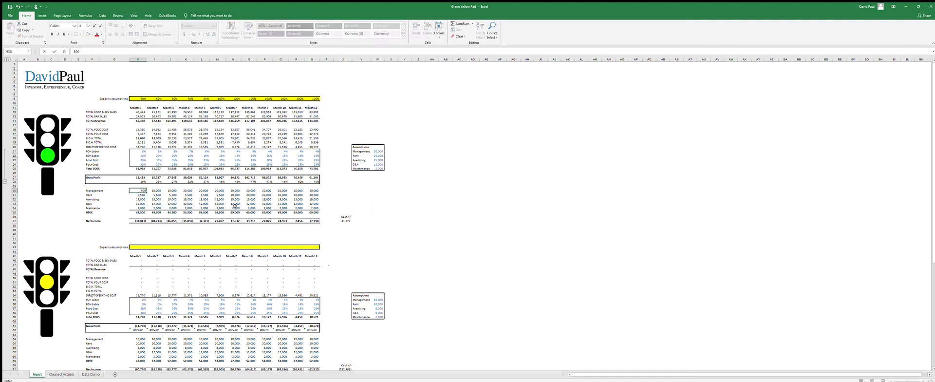
text(0)
key(Return)
key(Up)
key(ctrl+c)
key(shift+Right)
key(shift+Right)
key(Return)
Step: Set the green scenario's Month 4 Management expense to 10,000
key(Right)
key(Right)
key(Right)
text(10000)
key(ctrl+Return)
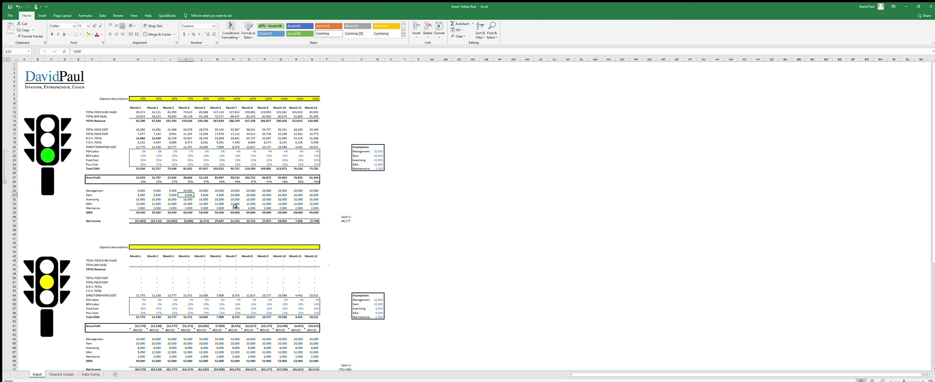
Step: Check the green scenario's Net Income formula and total the Net Income for Months 1 through 4
key(Left)
key(Left)
key(Down)
key(Down)
key(Down)
key(Down)
key(Down)
key(Down)
key(Down)
key(F2)
key(Escape)
key(Up)
key(Left)
key(alt+equal)
key(Escape)
key(Down)
key(Right)
key(Right)
key(Right)
key(shift+Left)
key(shift+Left)
key(shift+Left)
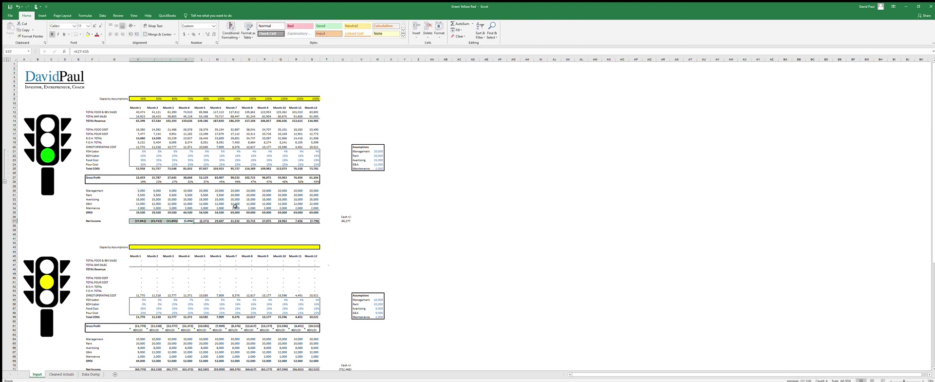
key(Right)
key(Left)
key(Right)
key(Left)
Step: Review the green scenario's Month 1 figures from Net Income up to the FOH Labor percentage
key(Left)
key(Up)
key(Up)
key(Left)
key(Up)
key(Up)
key(Up)
key(Up)
key(Up)
key(Up)
key(Up)
key(Up)
key(Up)
key(Up)
key(Up)
key(Up)
key(Up)
key(Left)
key(Up)
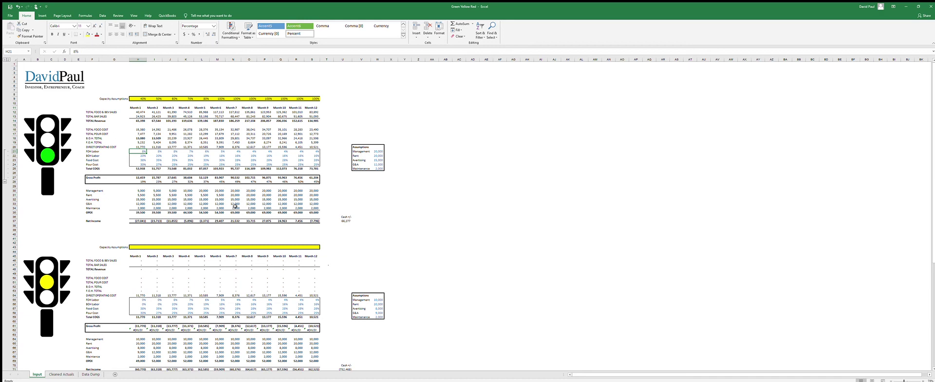
Step: Set the green scenario's Month 1 Food Cost percentage to 28%
key(shift+Down)
key(Down)
key(Down)
key(shift+Down)
key(shift+Up)
key(Tab)
key(ctrl+z)
text(28)
key(ctrl+Return)
Step: Copy the green scenario's Month 1 Food Cost percentage through Month 6 and total the Net Income for Months 1 through 4
key(ctrl+c)
key(shift+Right)
key(shift+Right)
key(shift+Right)
key(shift+Right)
key(shift+Right)
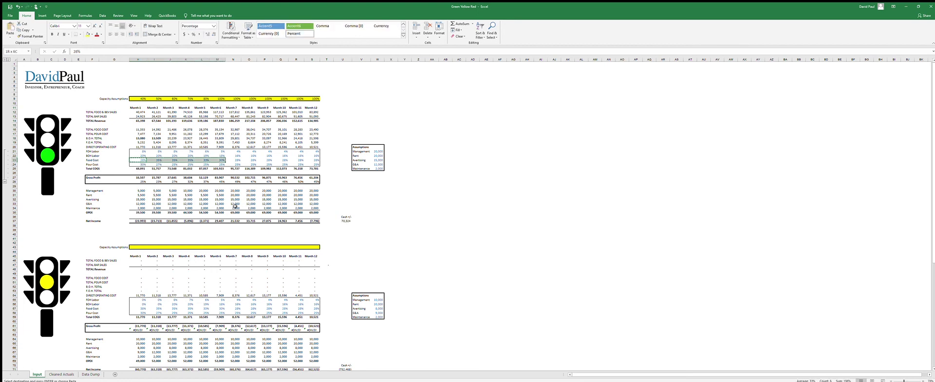
key(Return)
drag(139, 221, 193, 222)
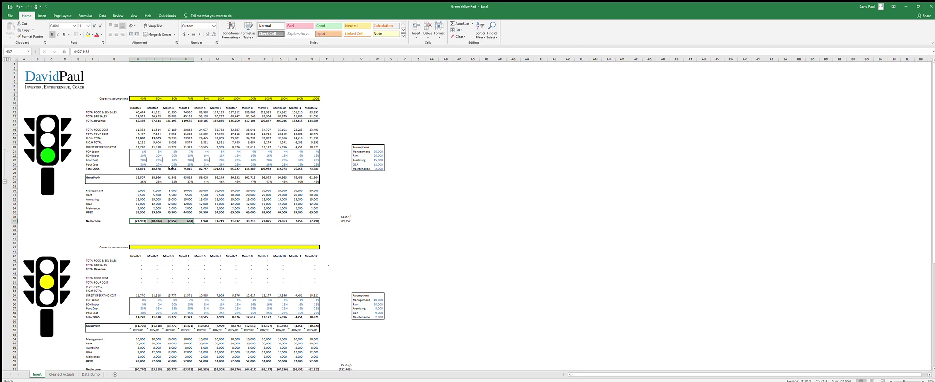
Step: Undo the green scenario's Food Cost percentage changes and clear the pending copy selection
key(ctrl+z)
key(ctrl+z)
click(266, 212)
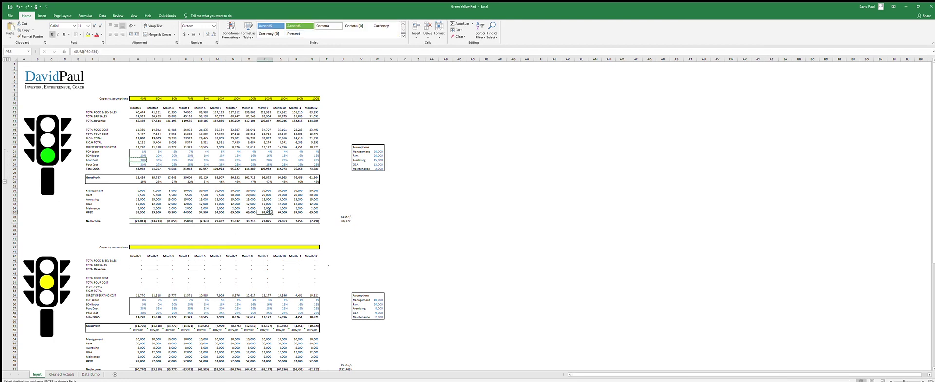
key(Escape)
click(235, 95)
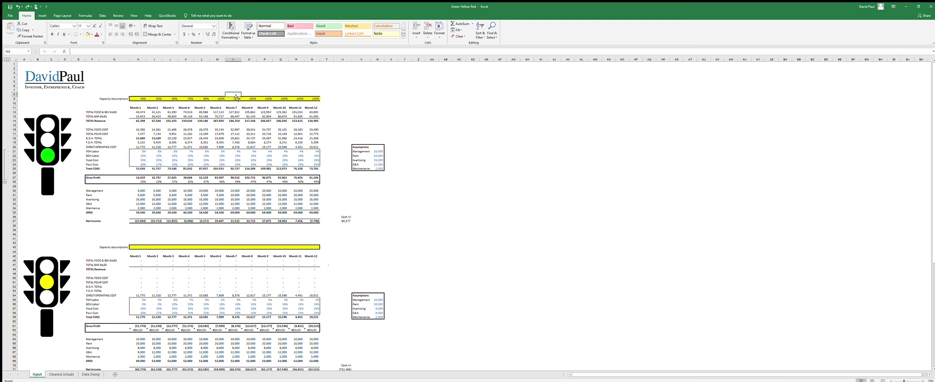
Step: Examine the green scenario's capacity assumptions and operating expenses alongside the yellow and red scenarios' empty capacity rows
click(142, 242)
click(135, 250)
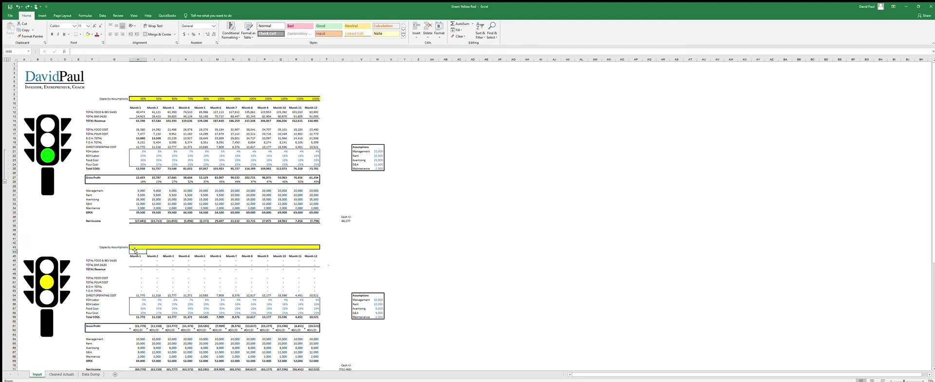
click(138, 247)
click(141, 203)
click(141, 190)
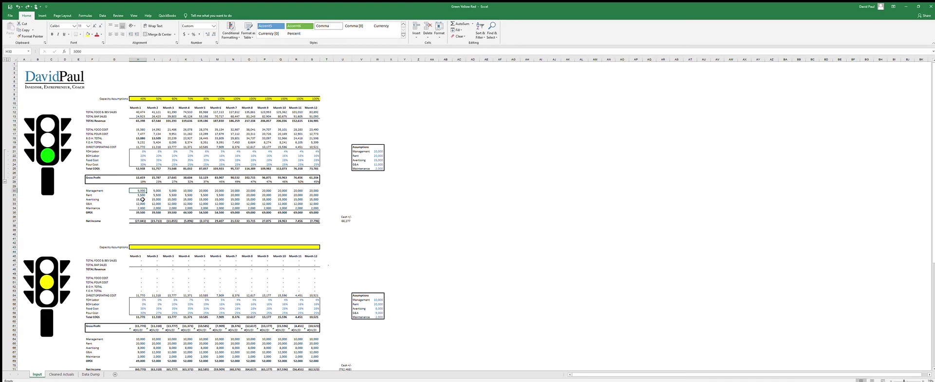
click(140, 203)
scroll(368, 255, down, 14)
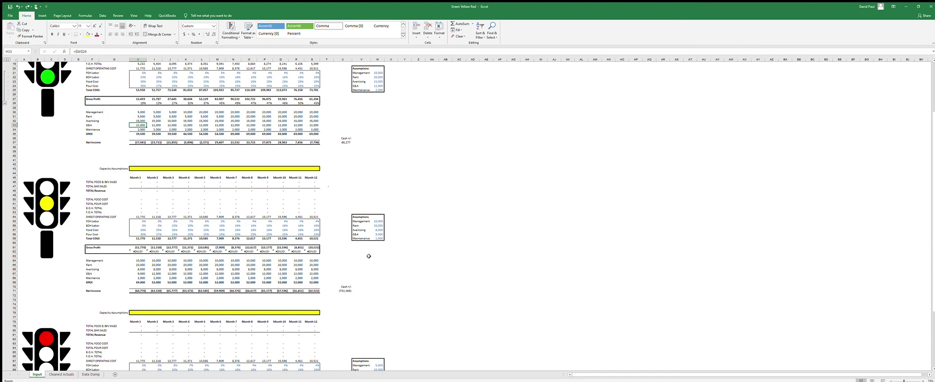
scroll(369, 256, up, 14)
drag(139, 99, 339, 105)
click(377, 93)
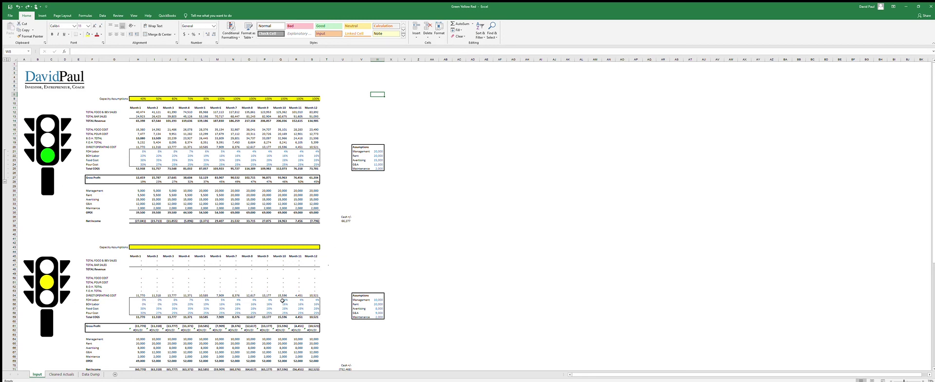
scroll(282, 299, down, 12)
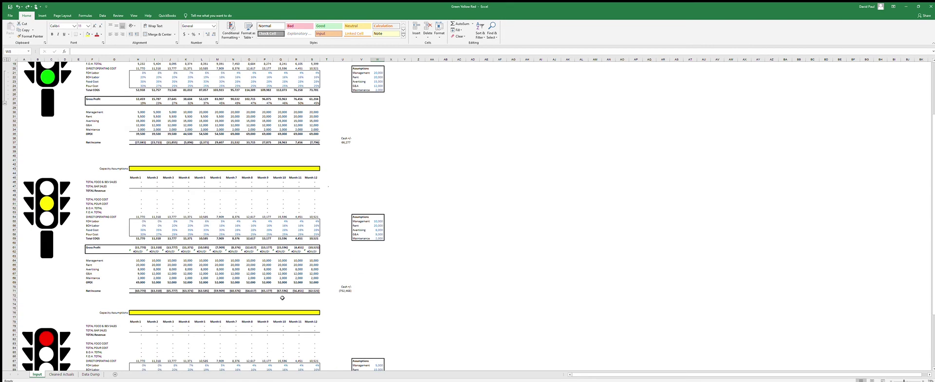